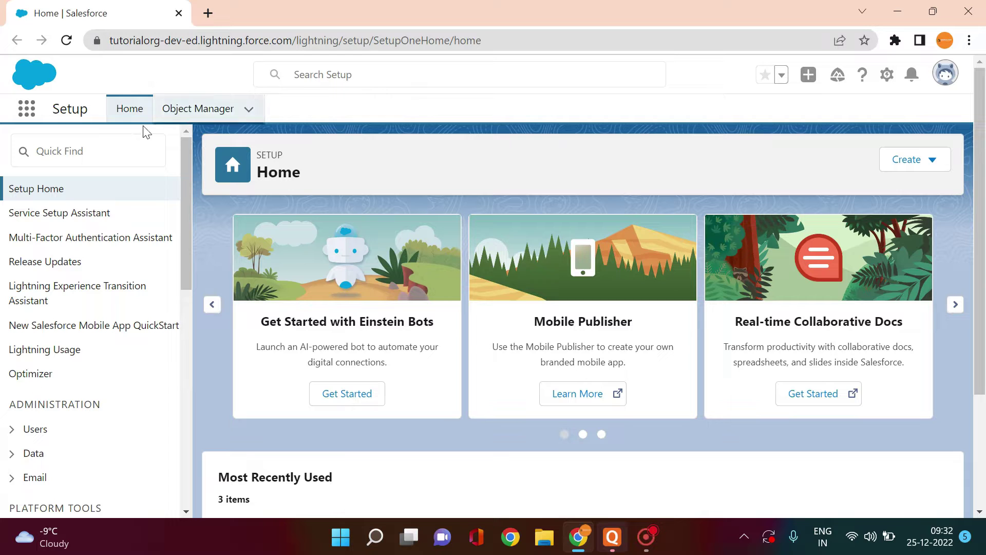
Find Dataloader.io in Setup by searching for "datalo", launch it and confirm the redirect to its website.
click(88, 151)
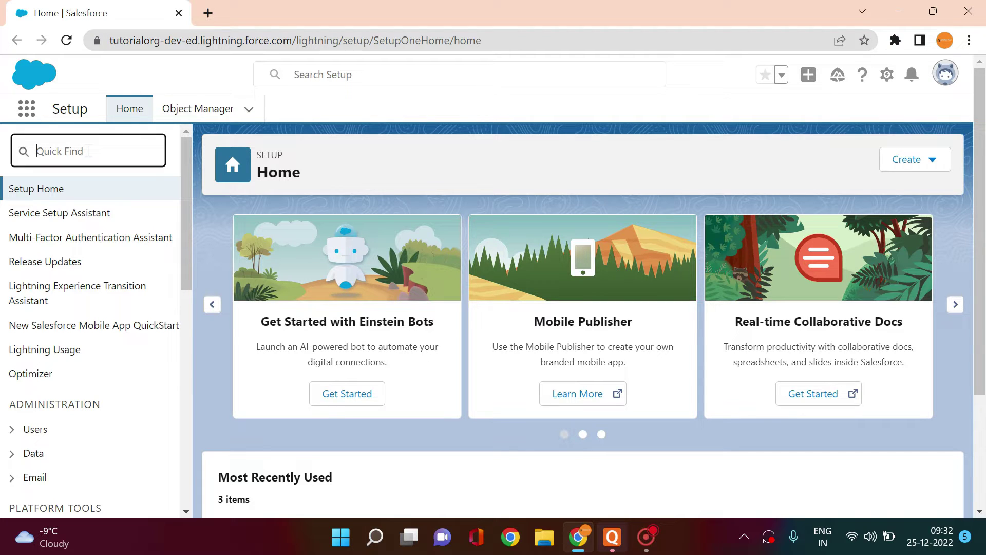
text(datalo)
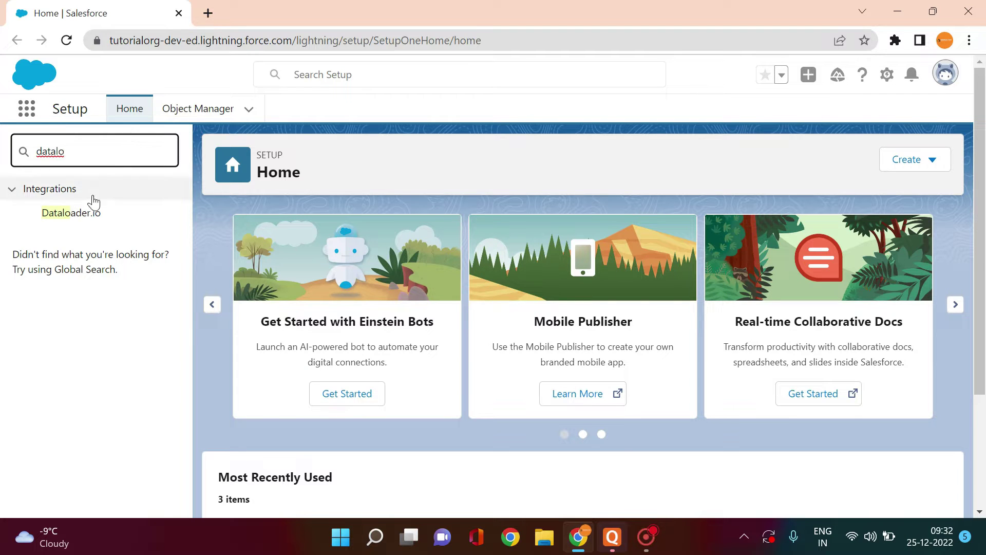
click(97, 215)
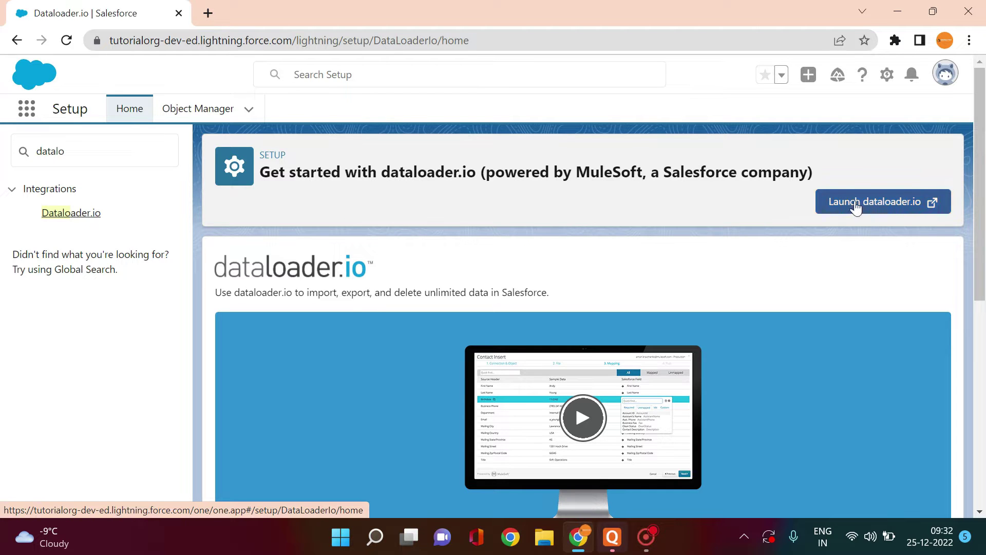
click(867, 216)
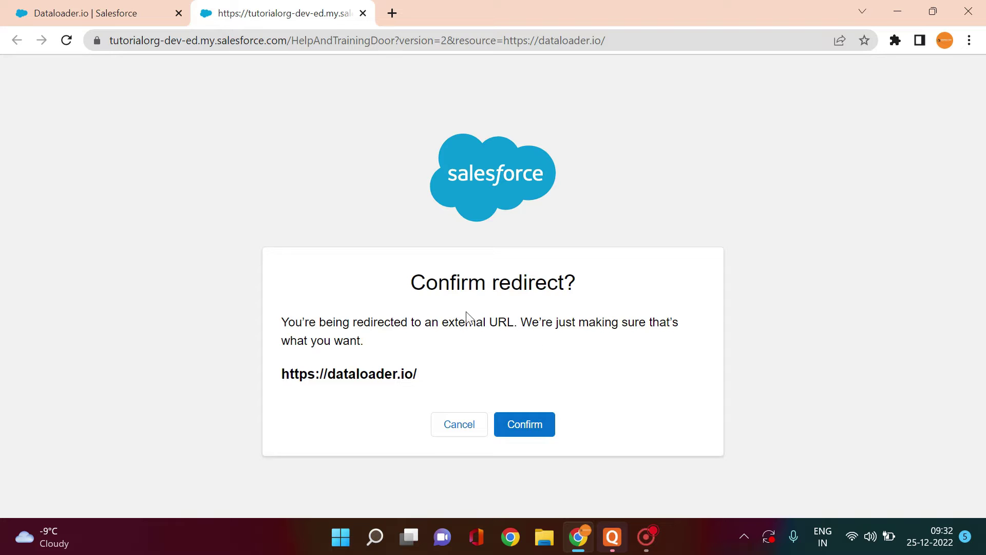
click(553, 426)
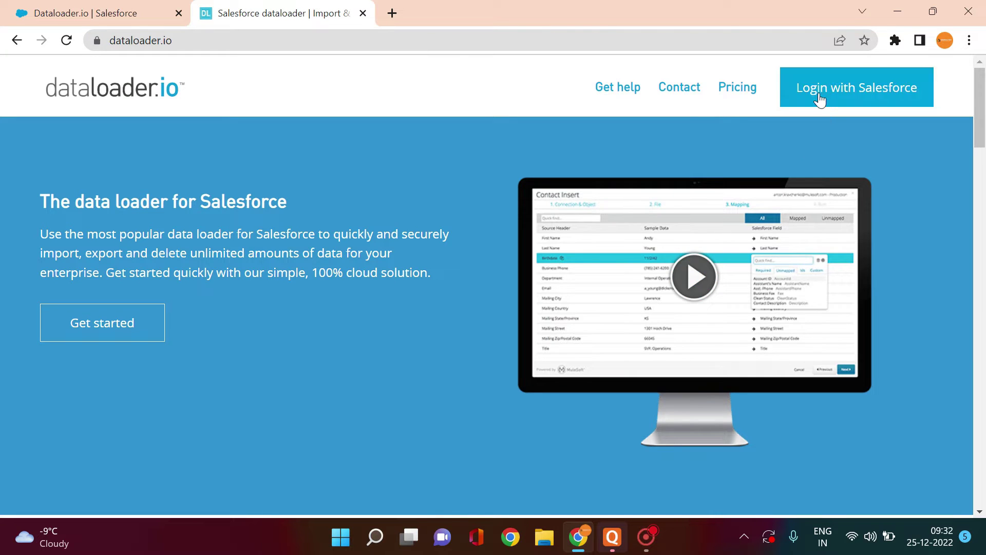
Log in to dataloader.io with Salesforce in the Production environment and allow dataloader.io_v2 the requested access.
click(849, 98)
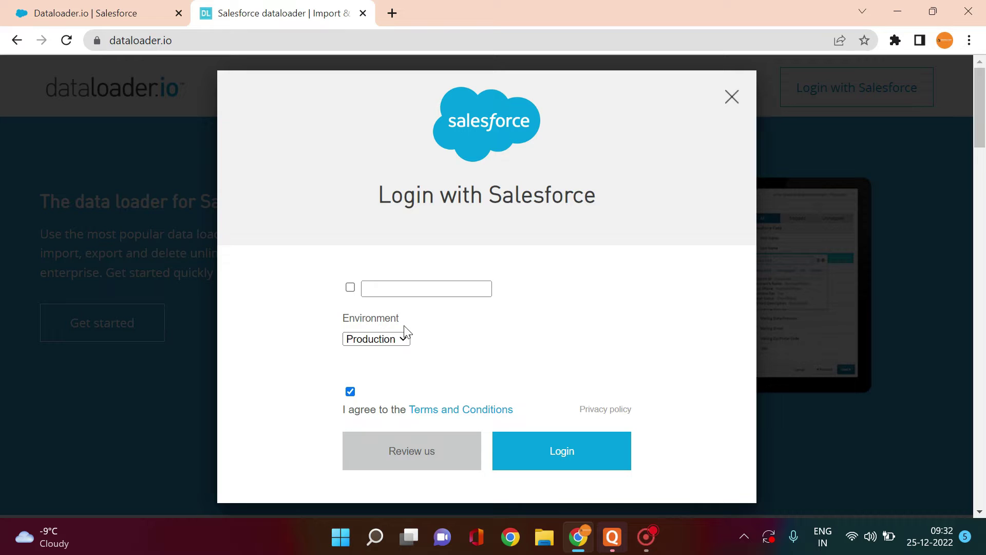
click(562, 455)
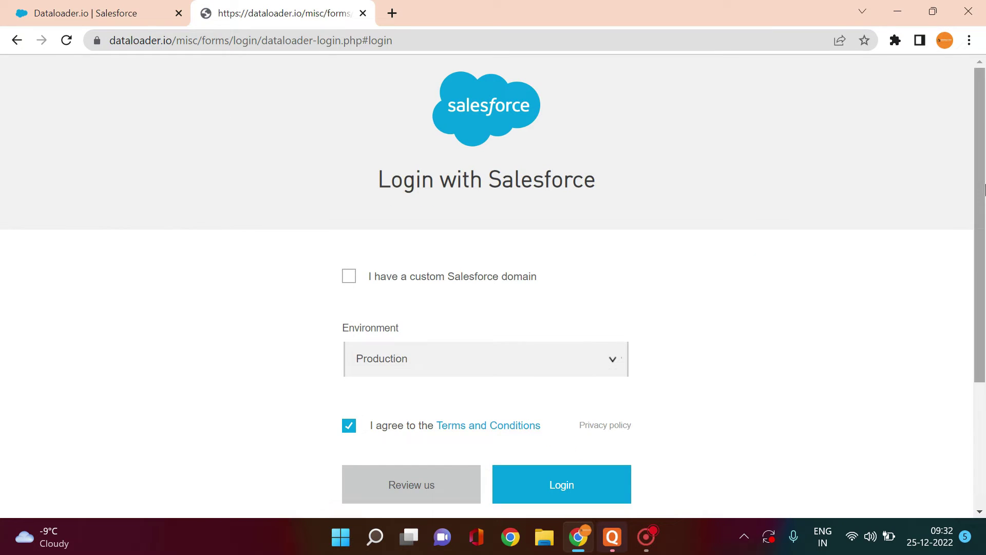
scroll(616, 231, down, 2)
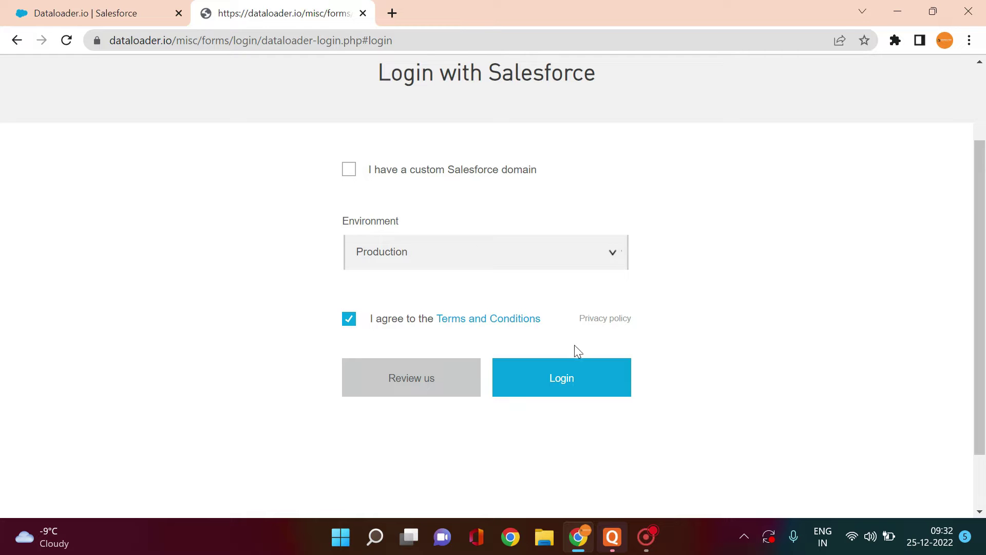
click(557, 393)
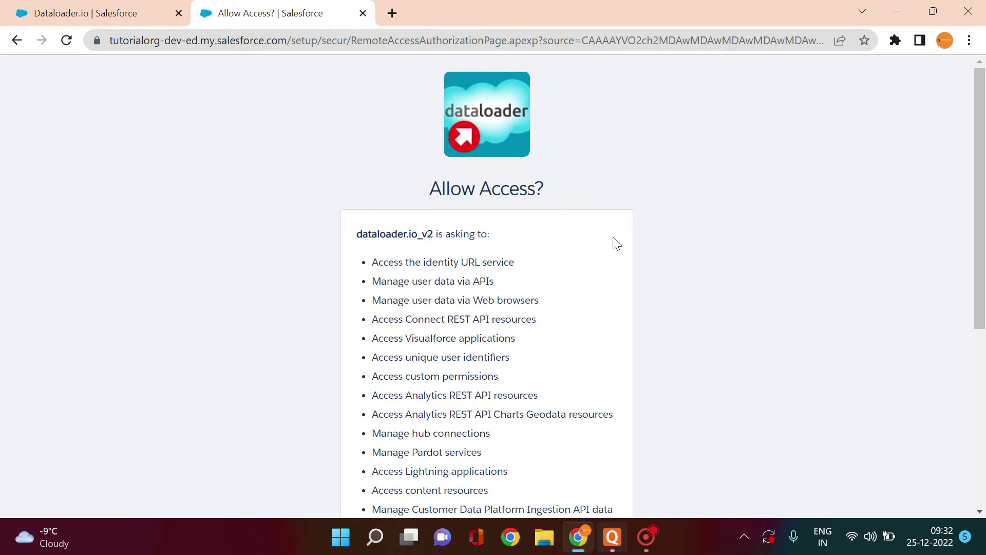
drag(980, 171, 810, 369)
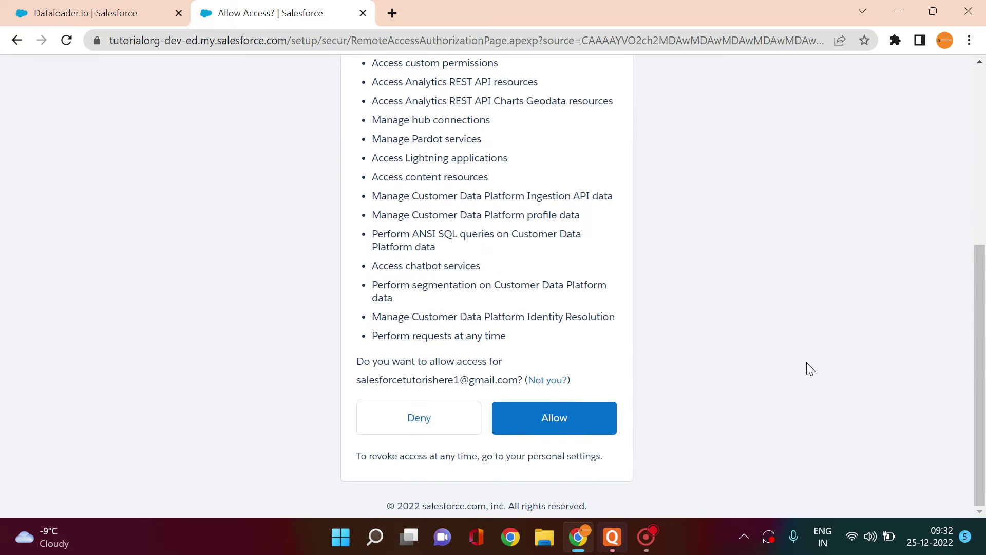
click(610, 423)
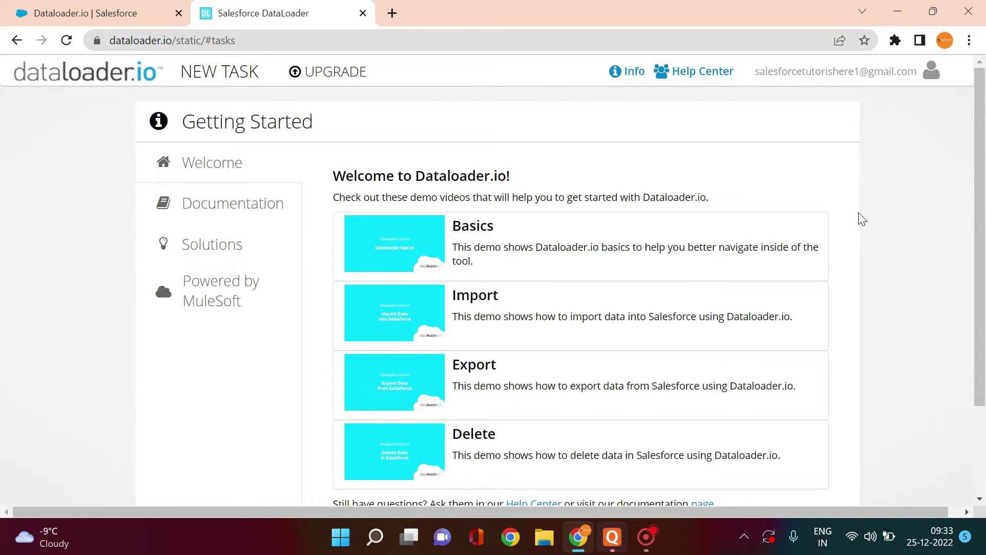
drag(976, 182, 976, 237)
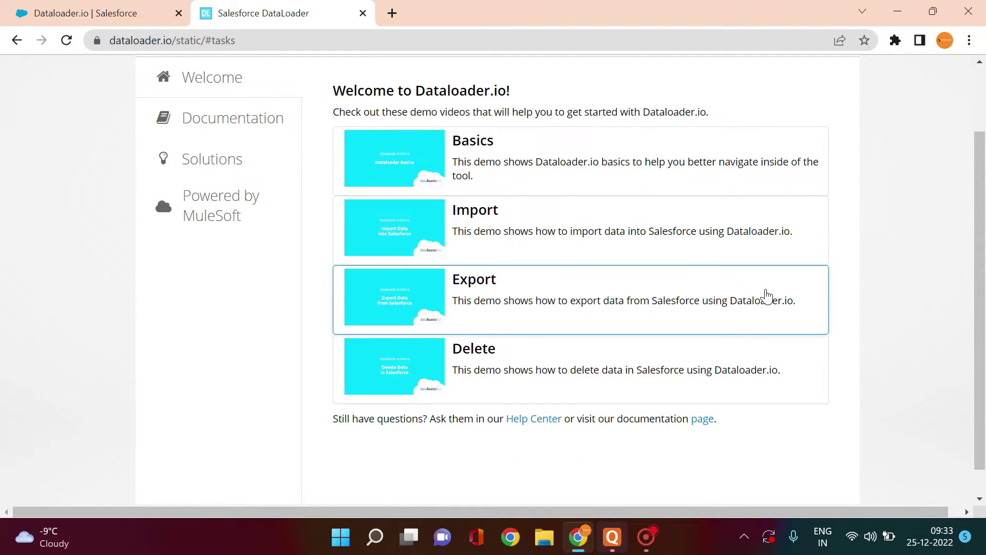
scroll(981, 261, up, 2)
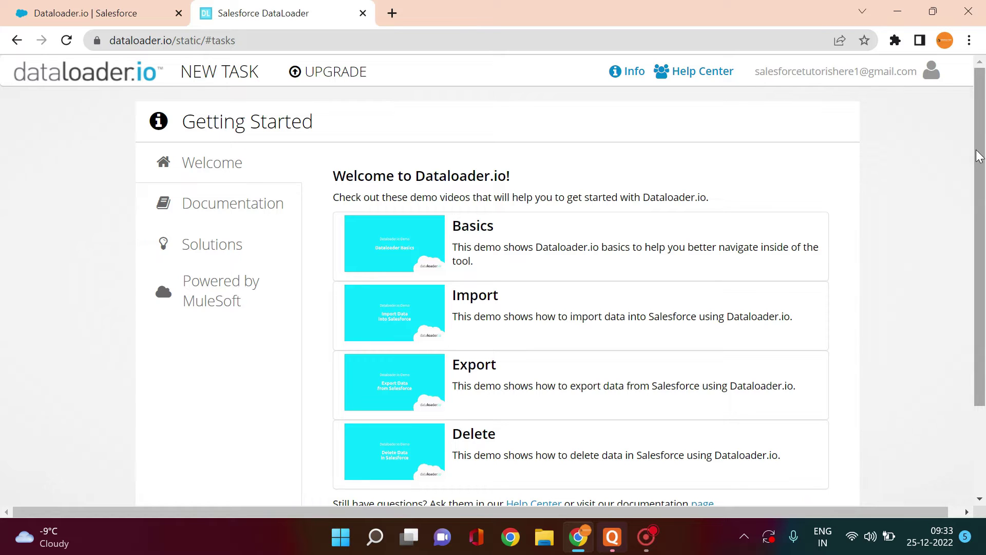
scroll(977, 156, down, 2)
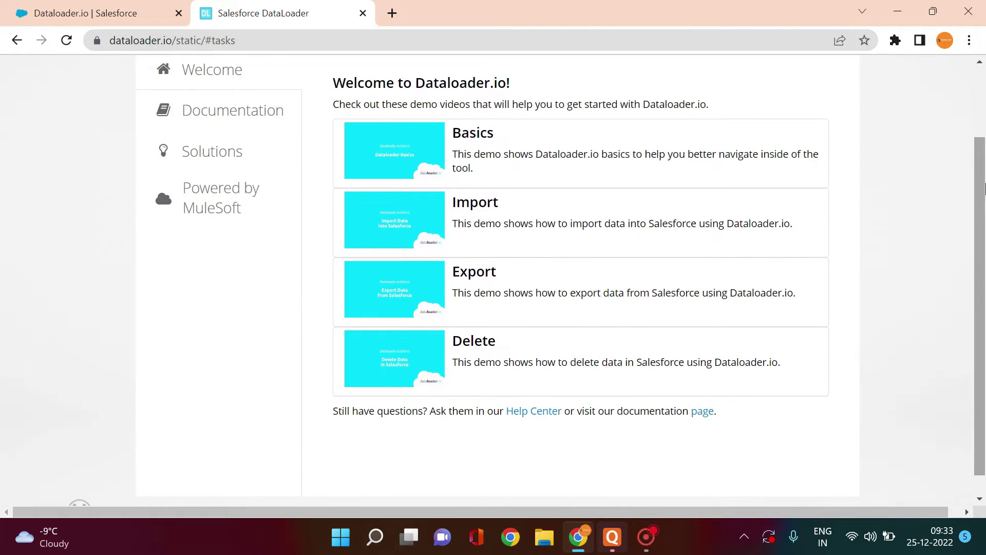
scroll(562, 201, up, 2)
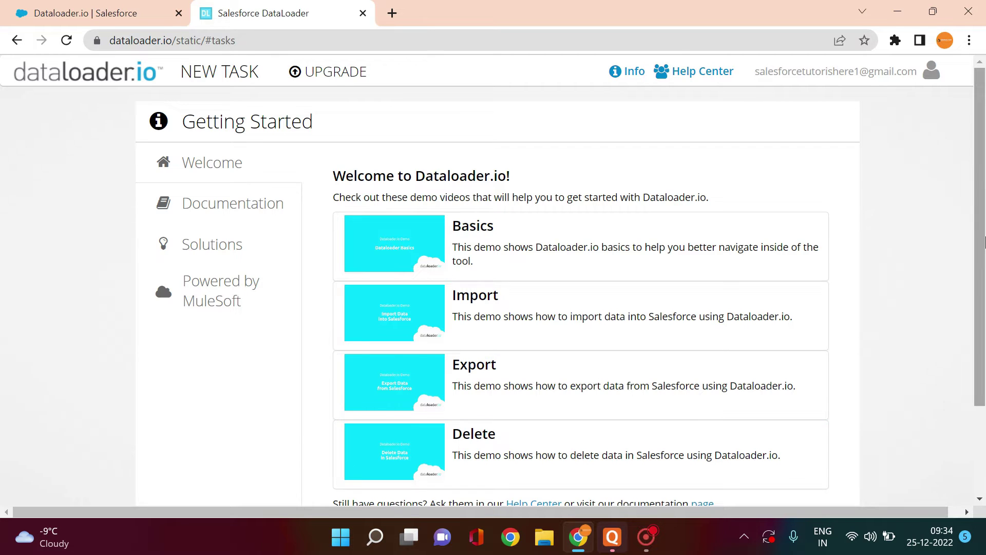
scroll(976, 308, down, 2)
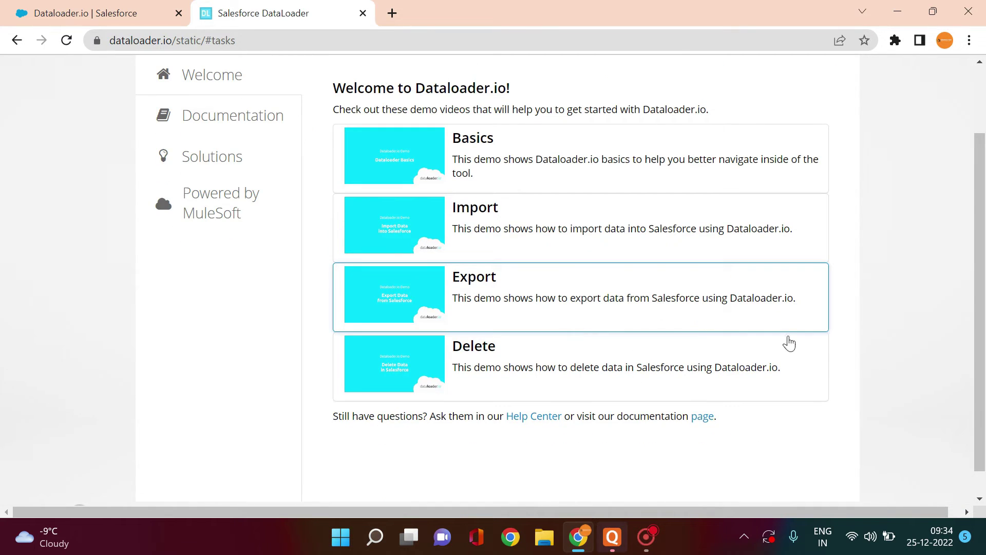
scroll(981, 308, up, 2)
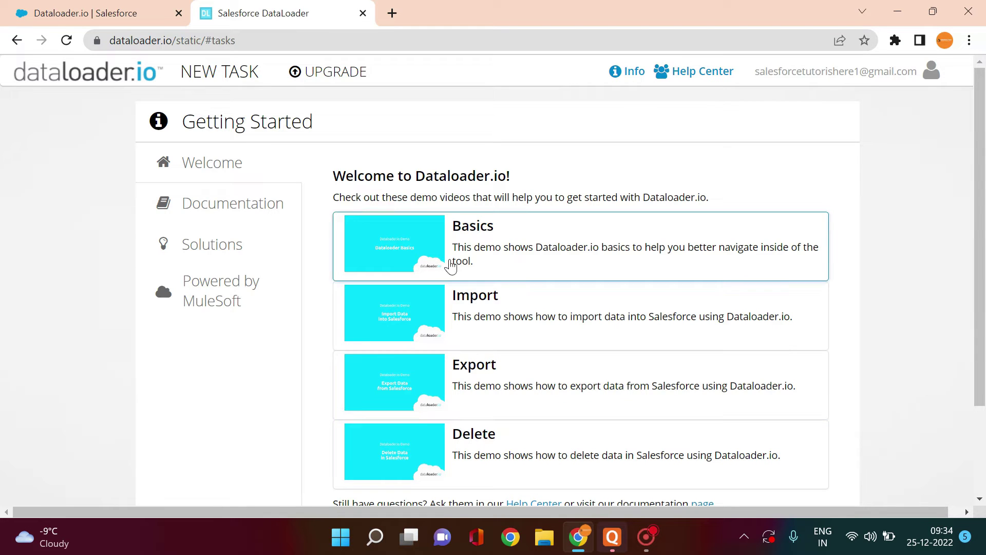
Create a new export task for the Account object and proceed to its field selection.
click(233, 80)
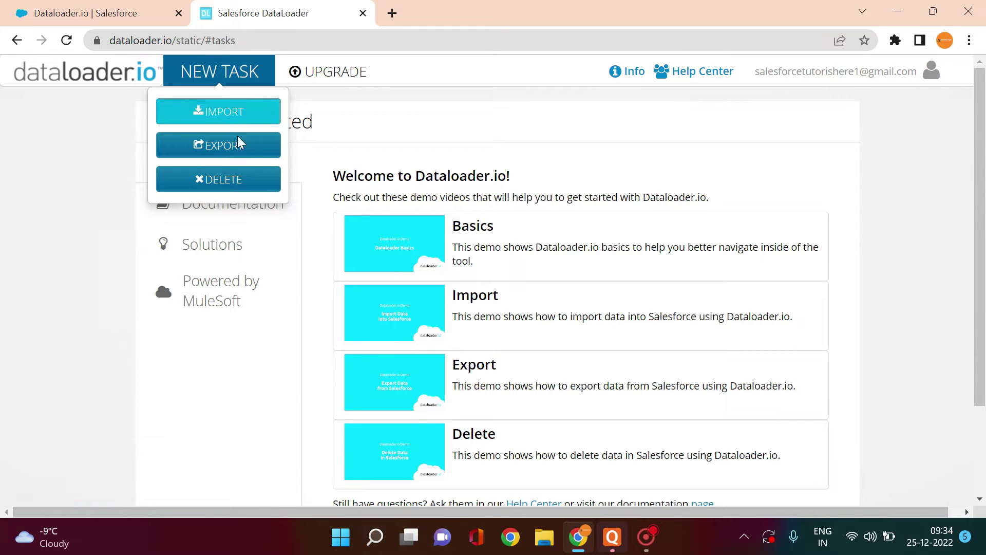
click(214, 149)
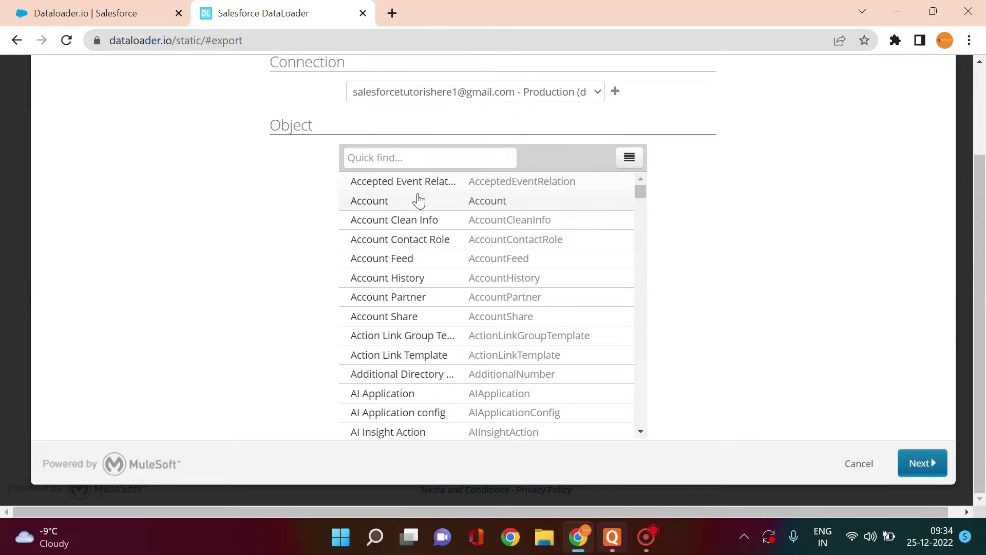
click(403, 205)
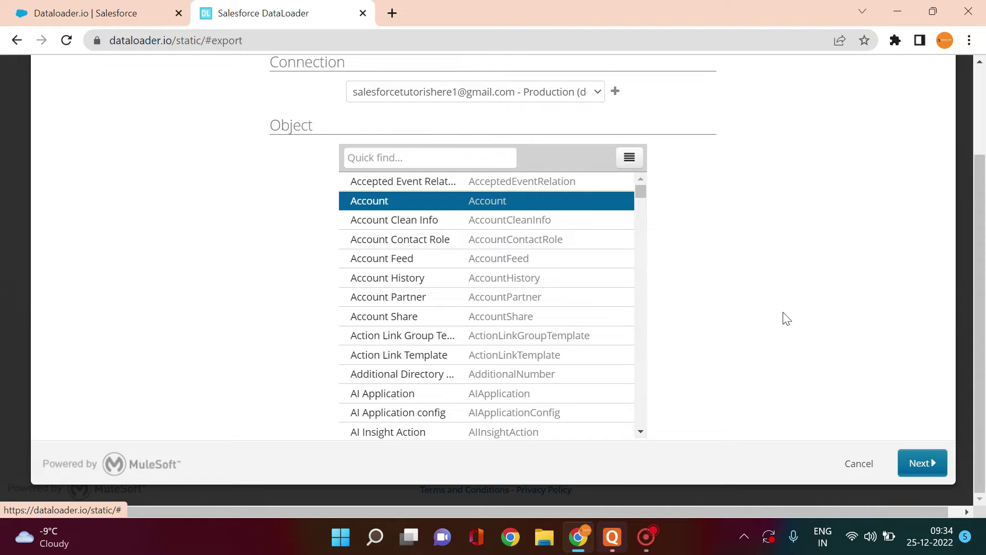
click(926, 461)
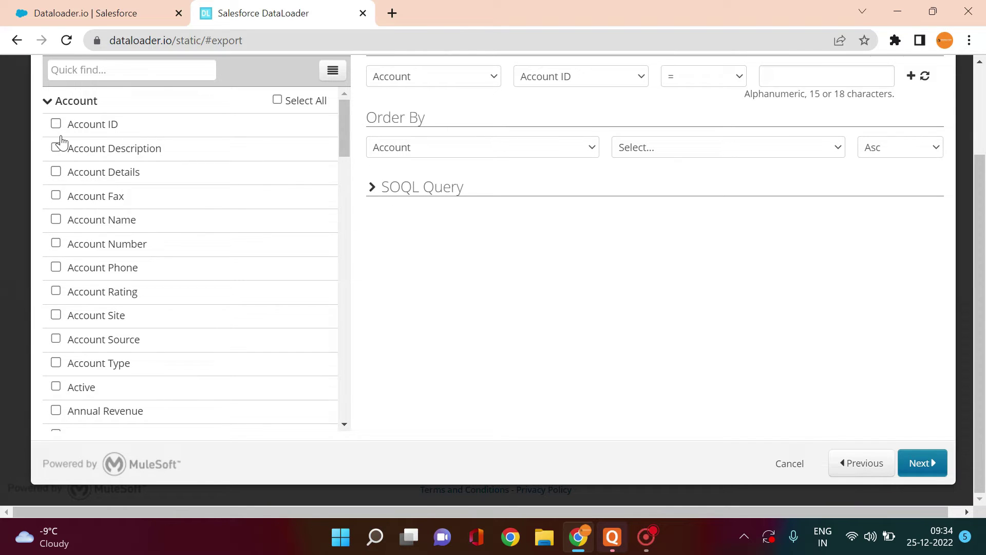
Expand the SOQL query and add the Account Name and Account Description fields to the export.
click(410, 189)
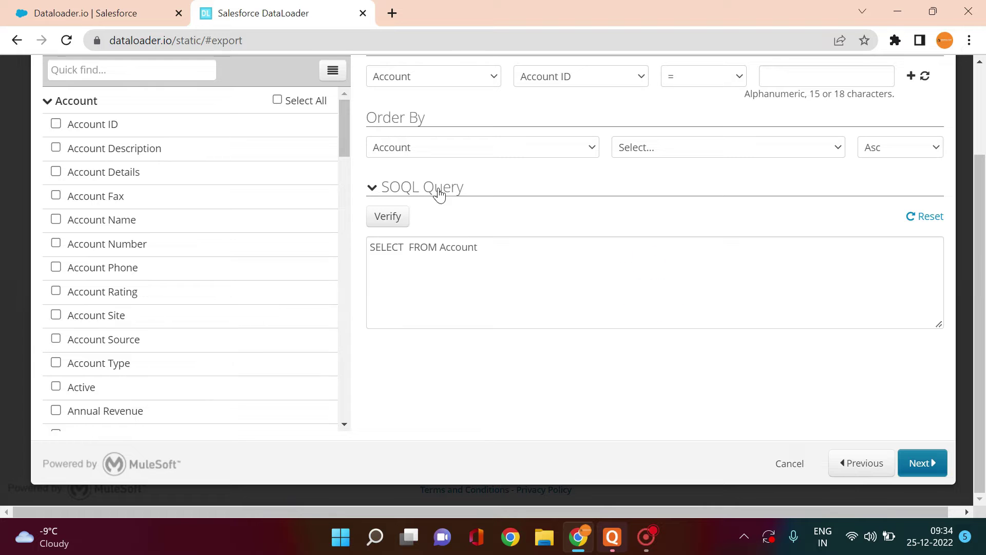
click(491, 251)
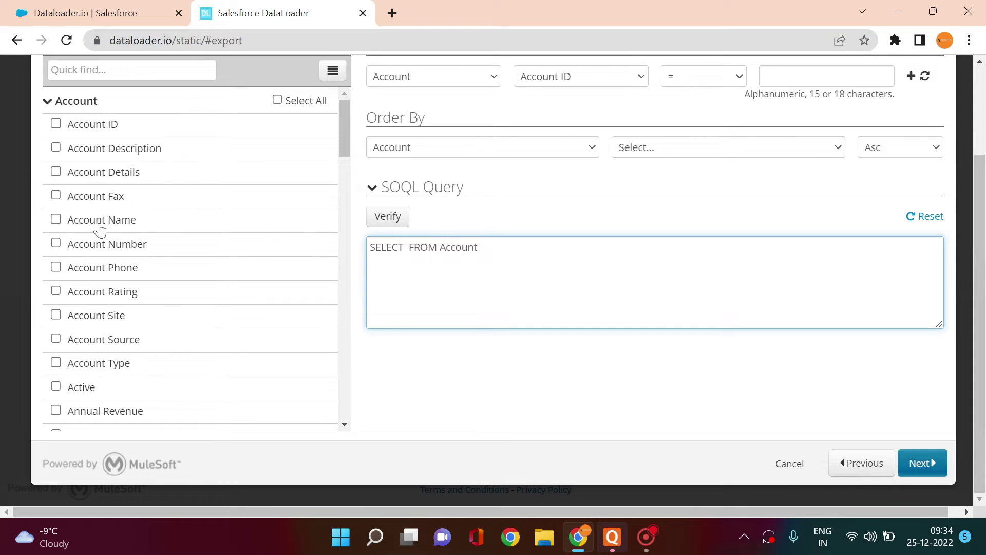
click(56, 220)
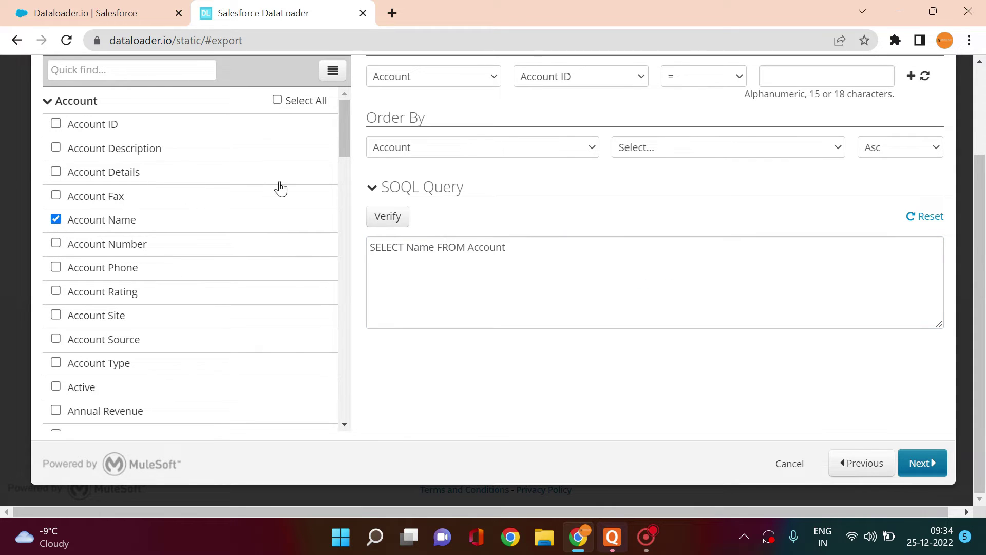
click(58, 149)
Filter the export field list by "ph" to find the phone fields.
drag(339, 127, 338, 285)
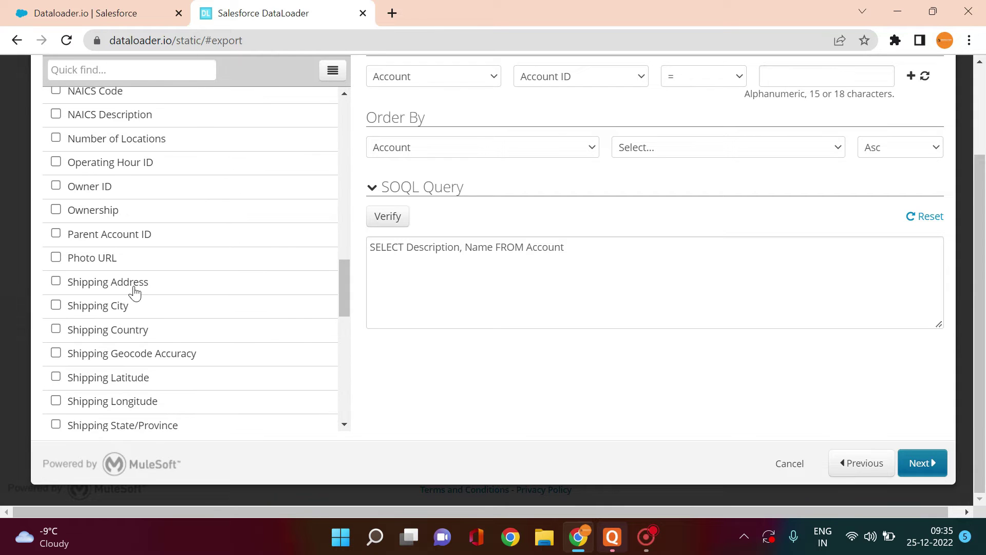
click(132, 73)
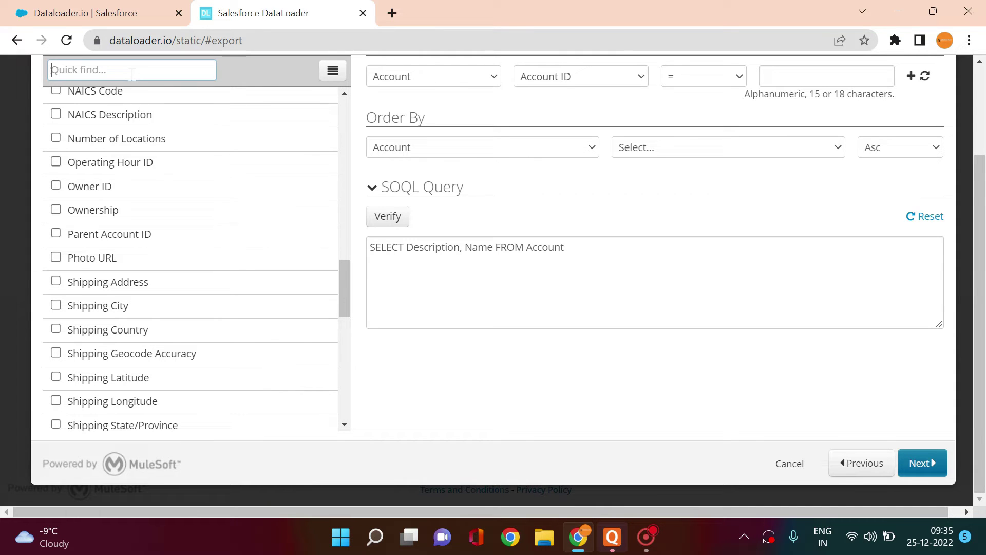
text(ph)
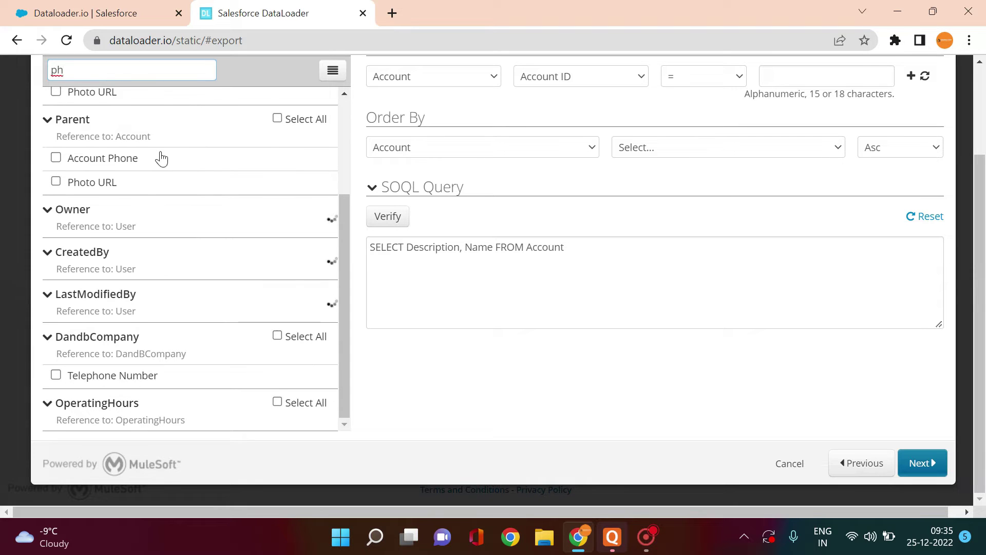
click(56, 158)
scroll(330, 230, down, 3)
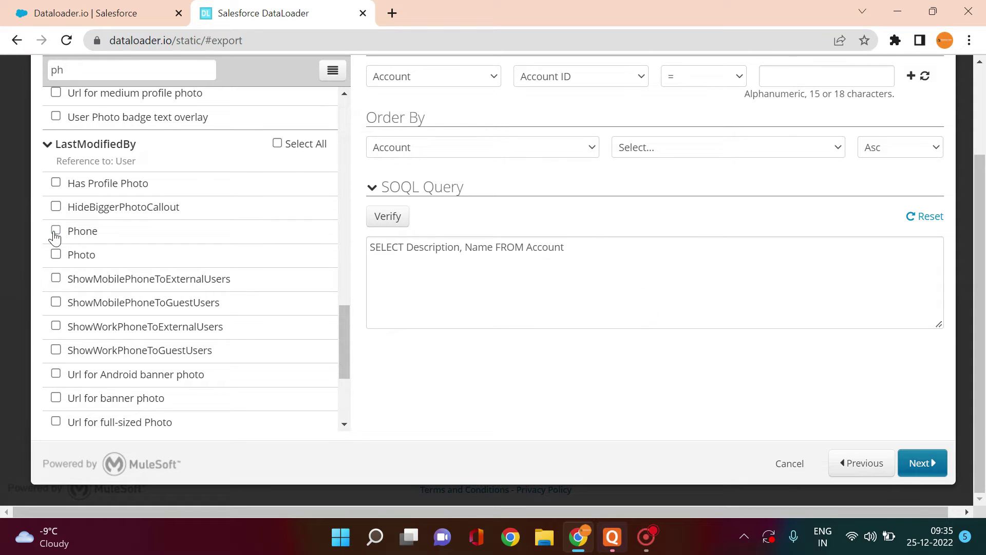
click(56, 229)
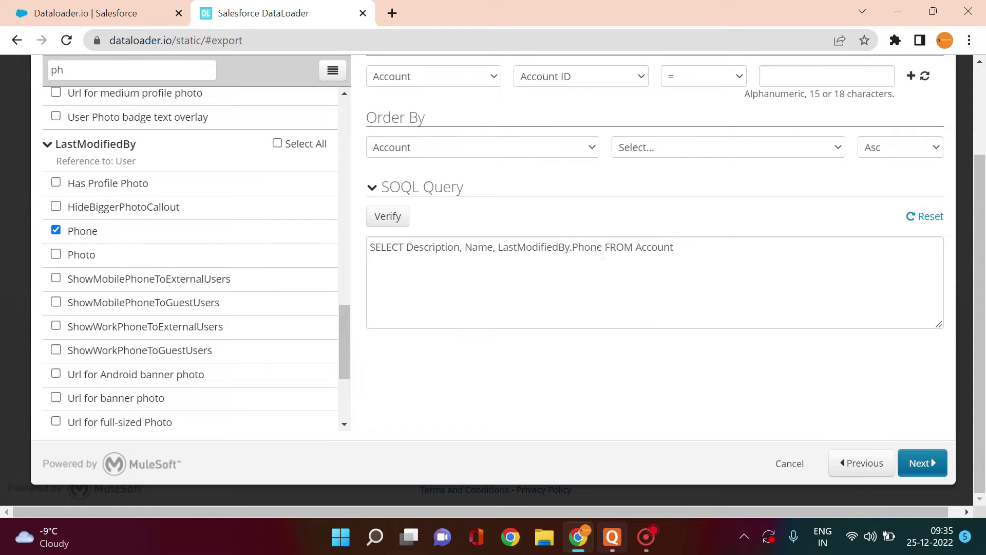
drag(343, 346, 343, 328)
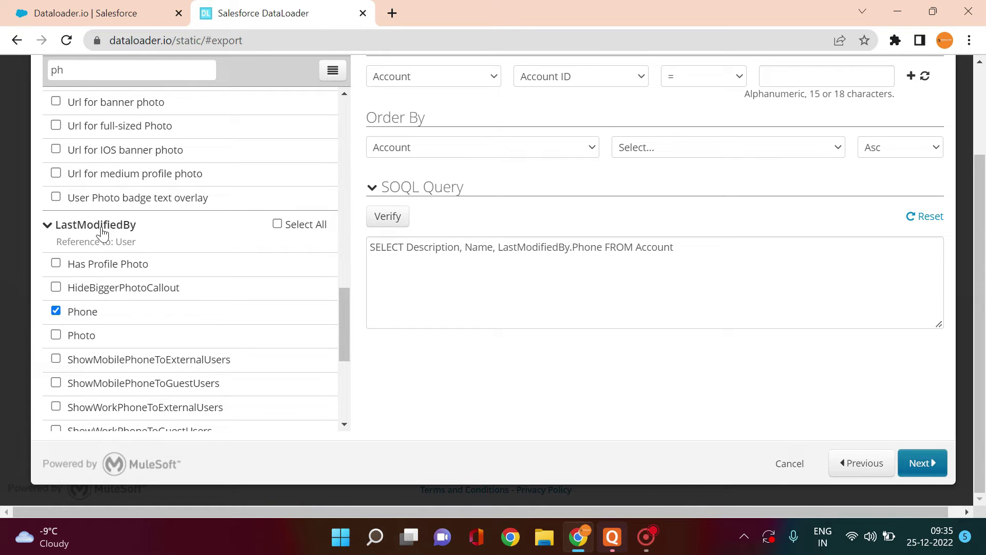
click(56, 311)
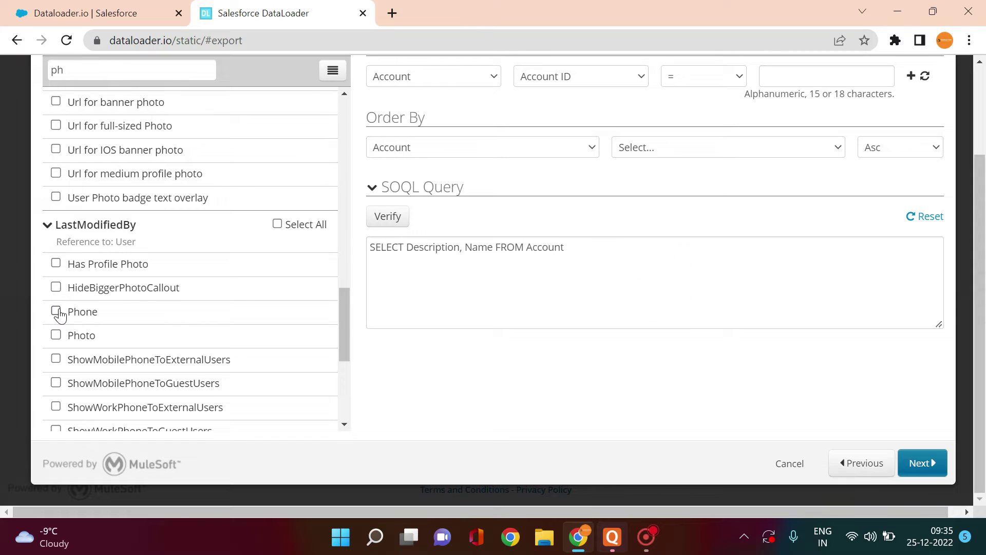
Add the Account Phone field of the main Account object to the export.
drag(349, 313, 344, 101)
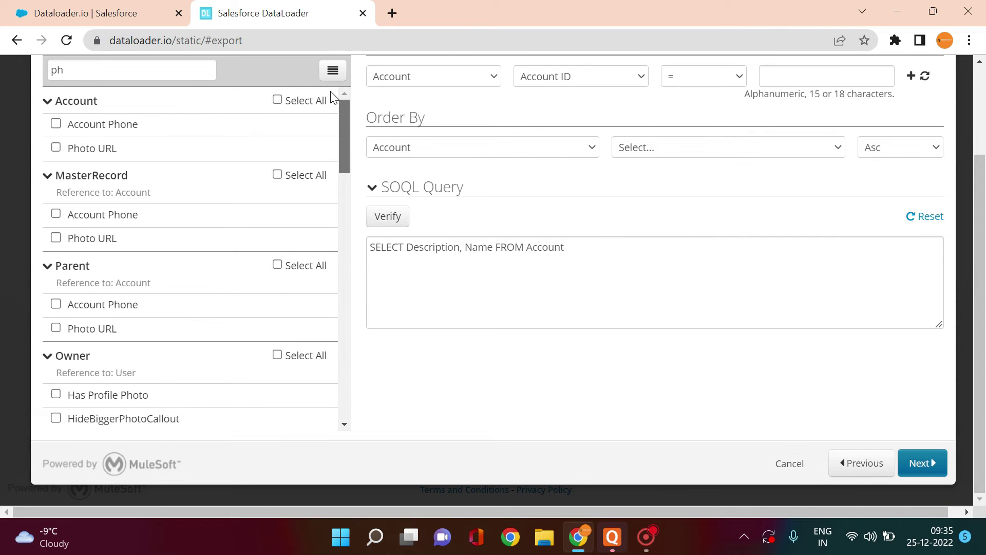
click(56, 125)
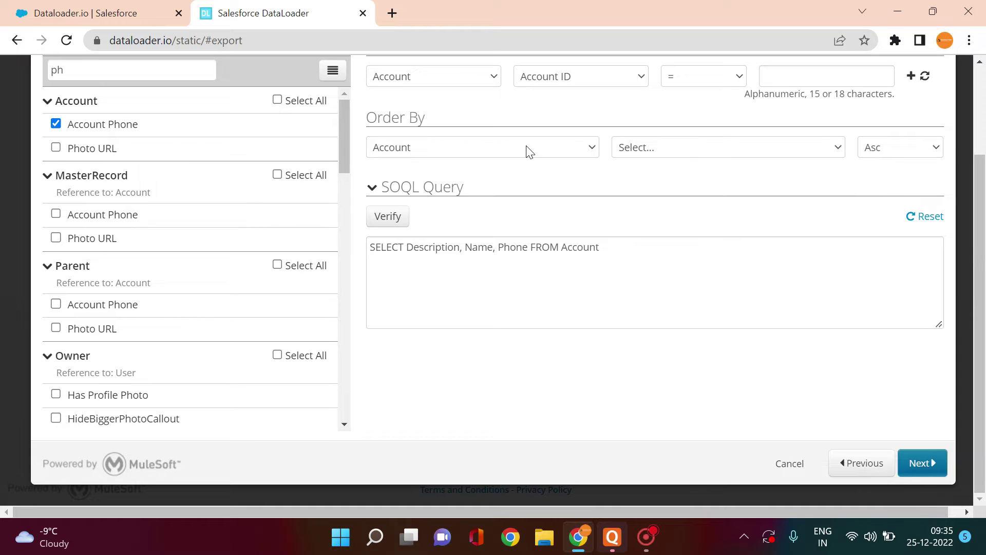
Sort the export by the Account object's Account Name field in ascending order.
click(596, 151)
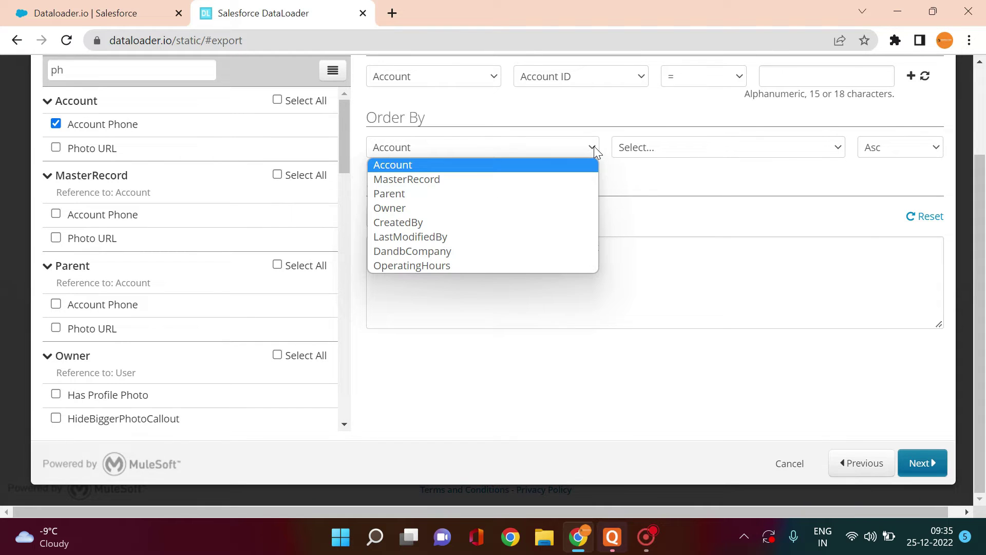
click(655, 149)
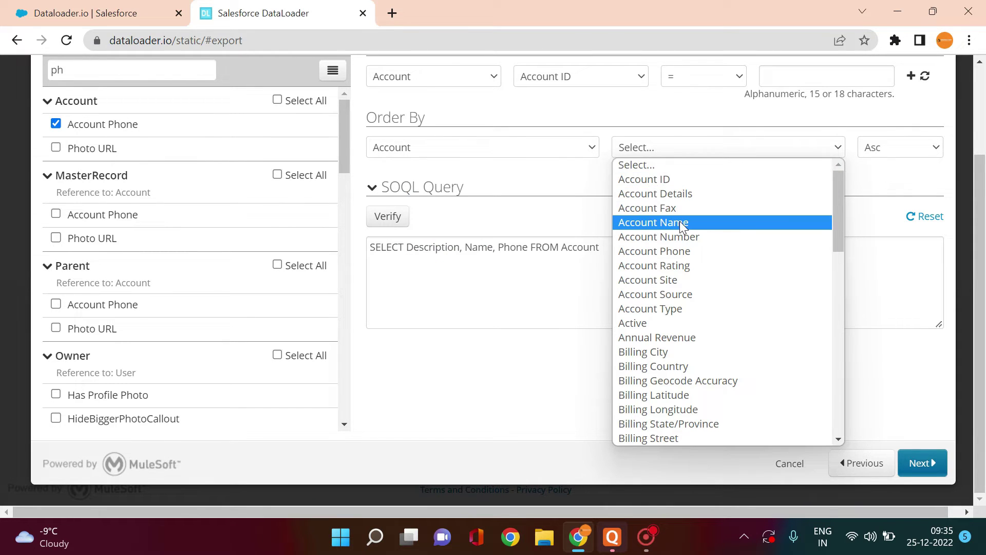
click(664, 223)
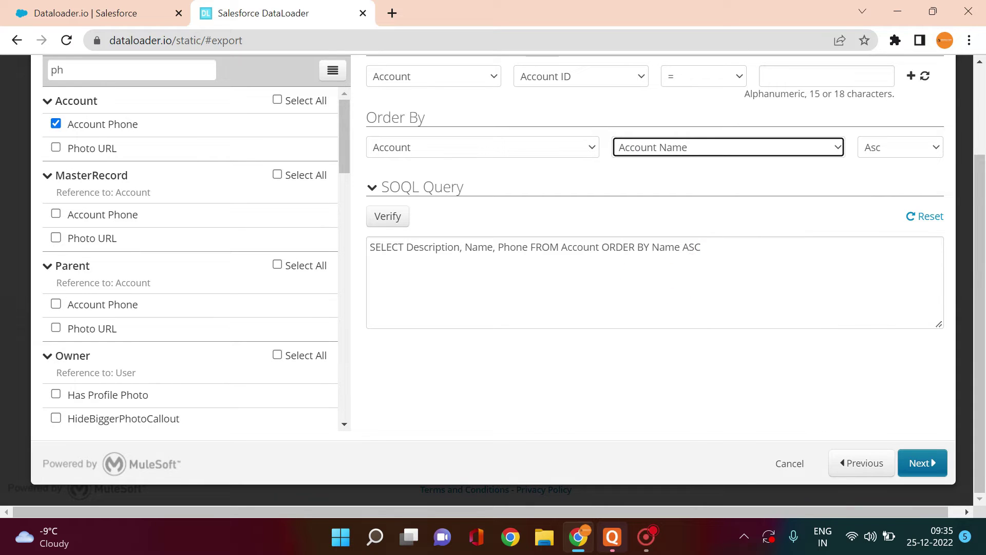
drag(597, 248, 700, 248)
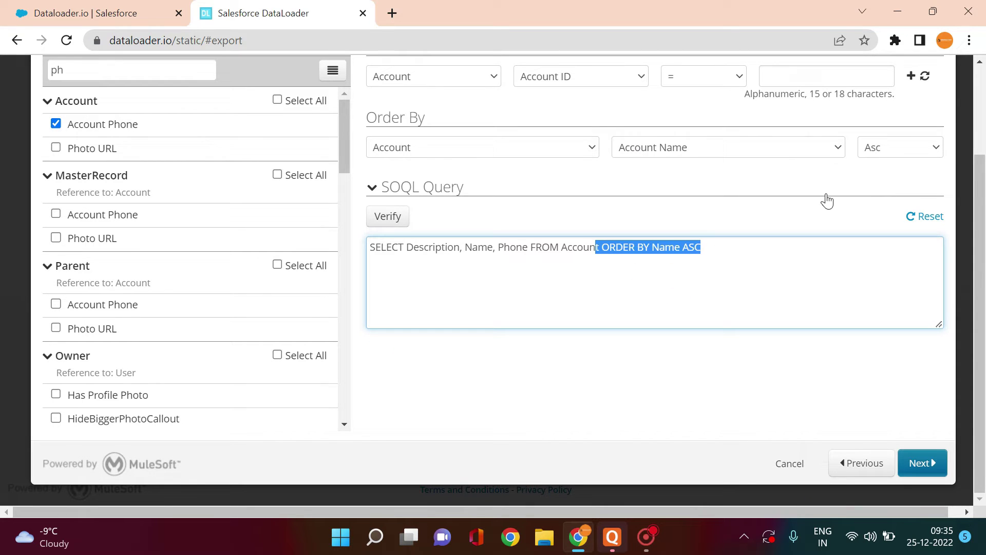
click(890, 150)
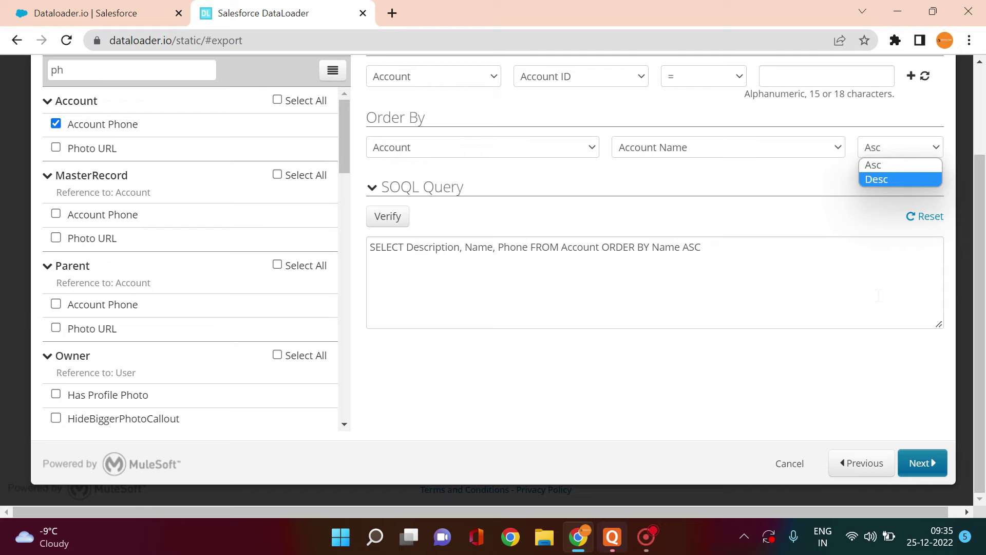
Add an export filter requiring the Account Phone field to be not equal to null.
drag(978, 287, 978, 226)
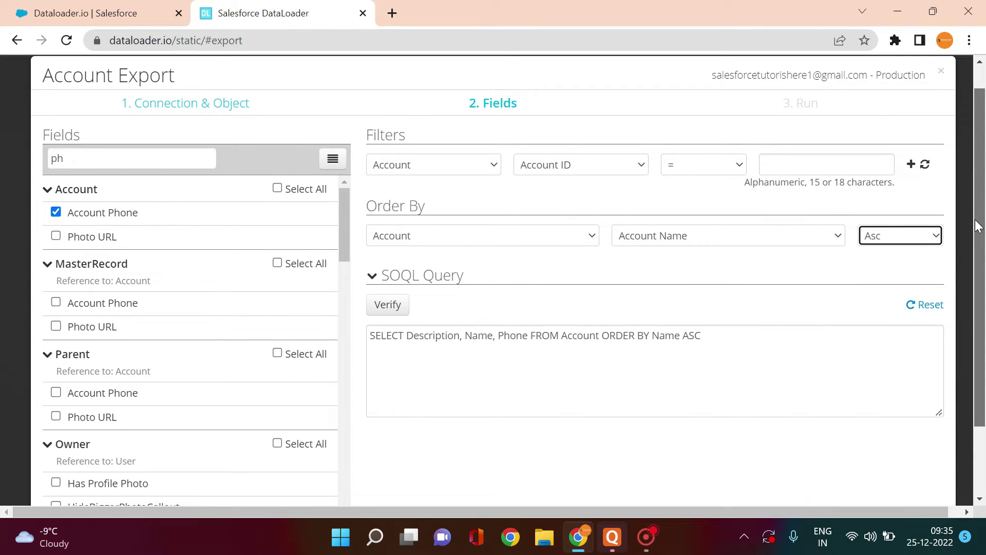
drag(978, 226, 977, 232)
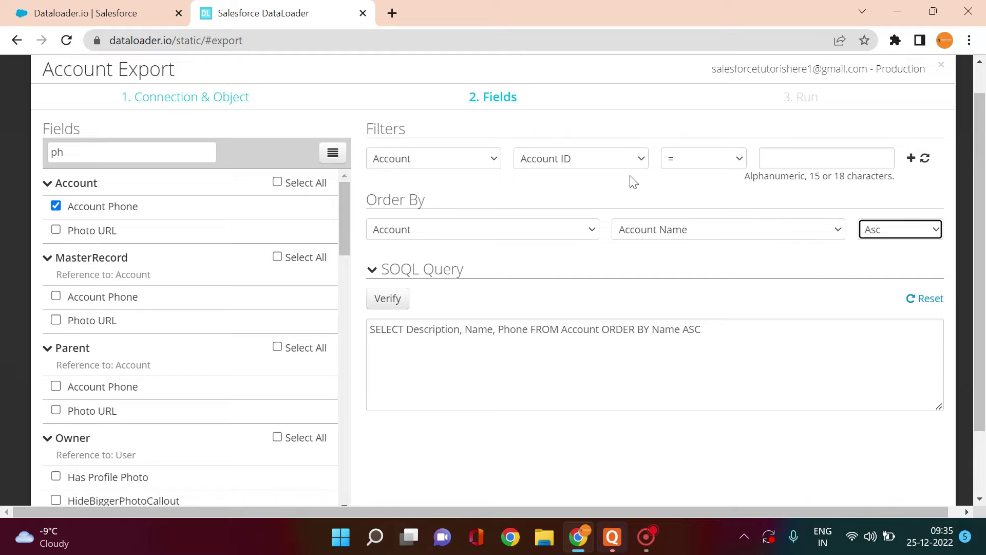
click(591, 159)
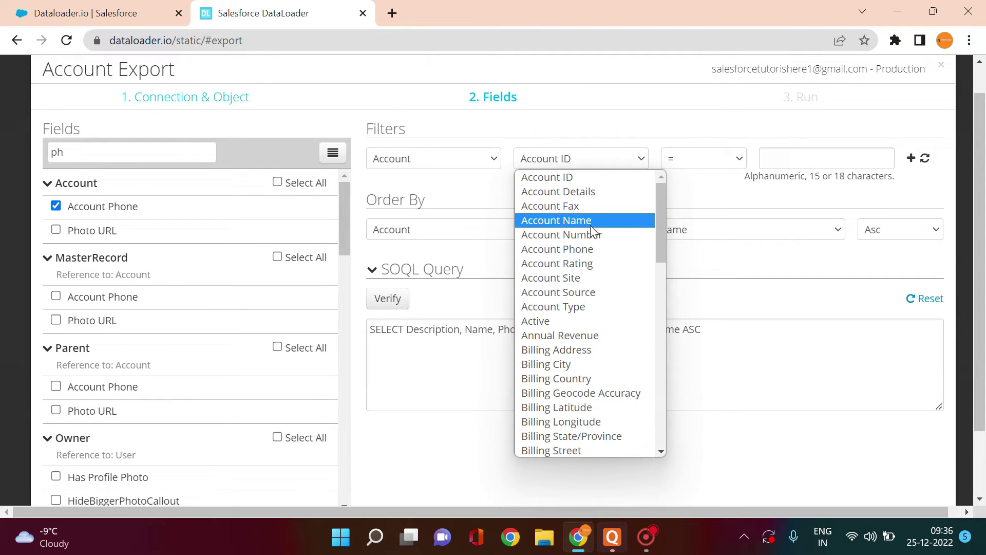
click(586, 249)
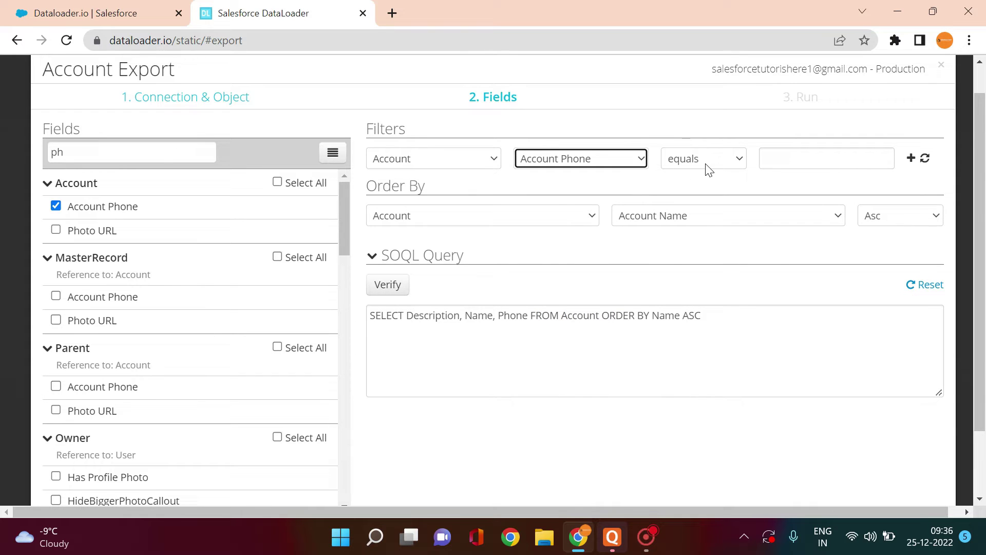
click(718, 160)
click(704, 192)
click(777, 163)
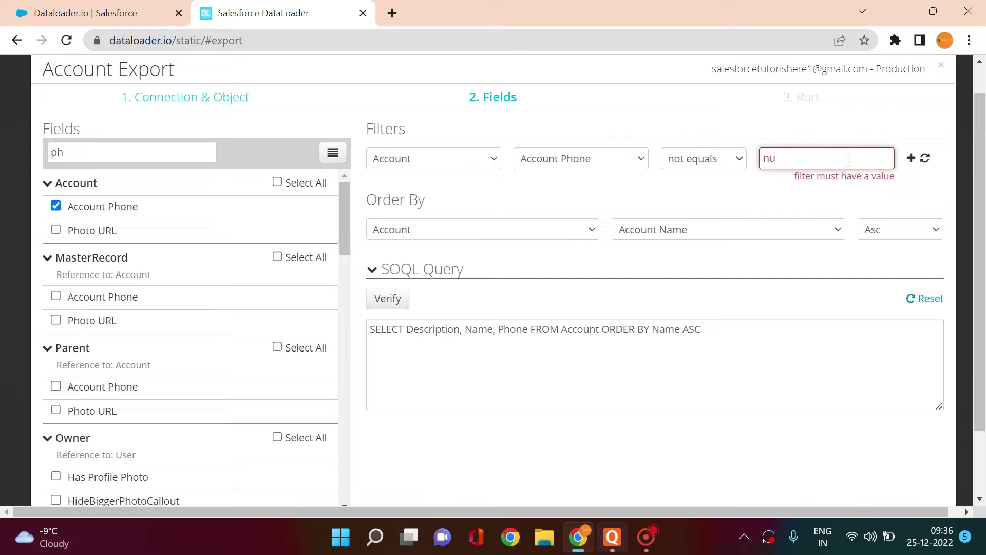
click(908, 161)
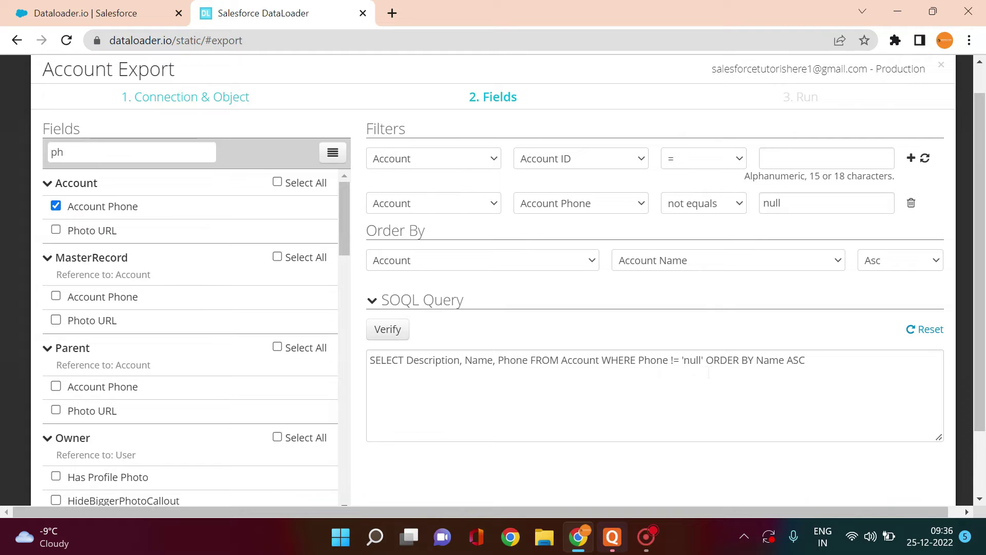
Verify the SOQL query and proceed to the export's run summary.
click(382, 330)
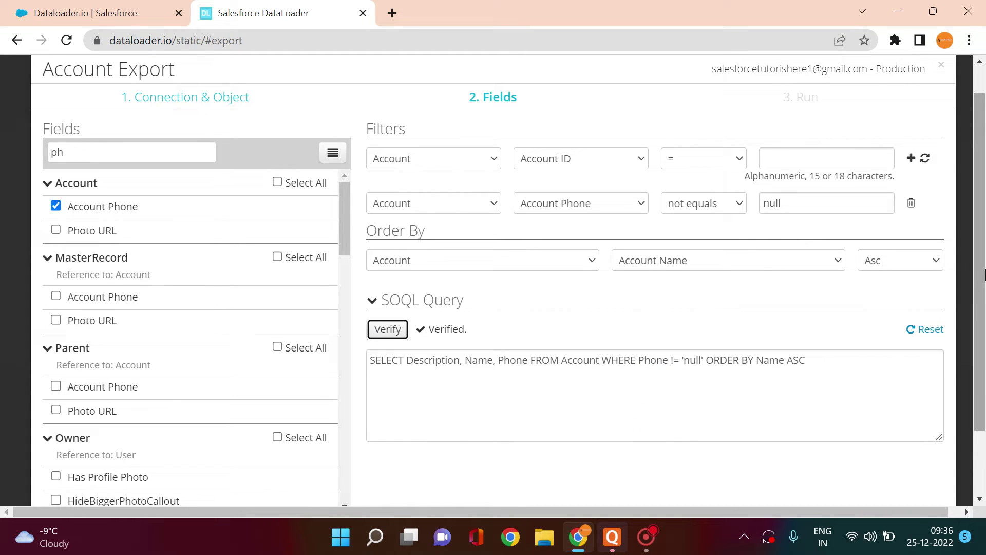
scroll(984, 264, down, 2)
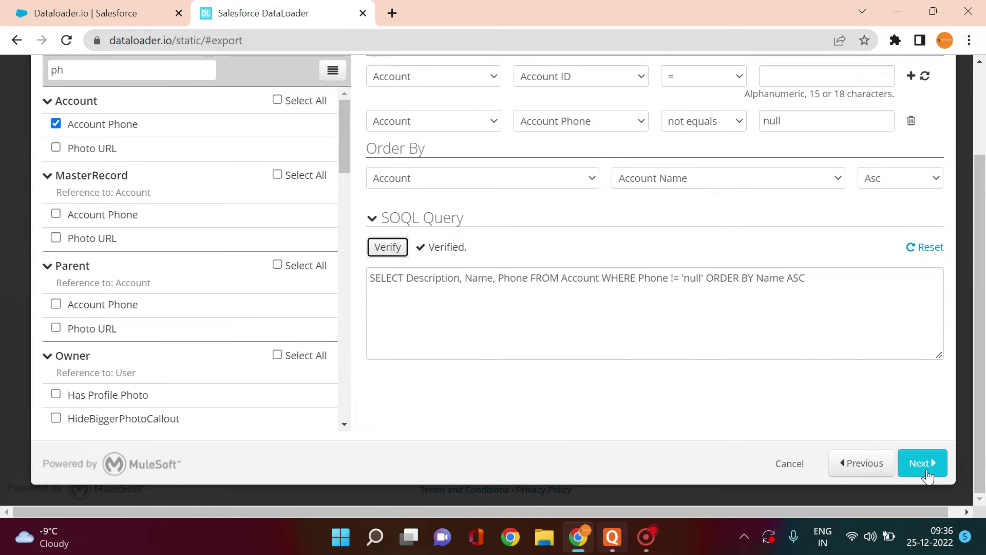
click(923, 464)
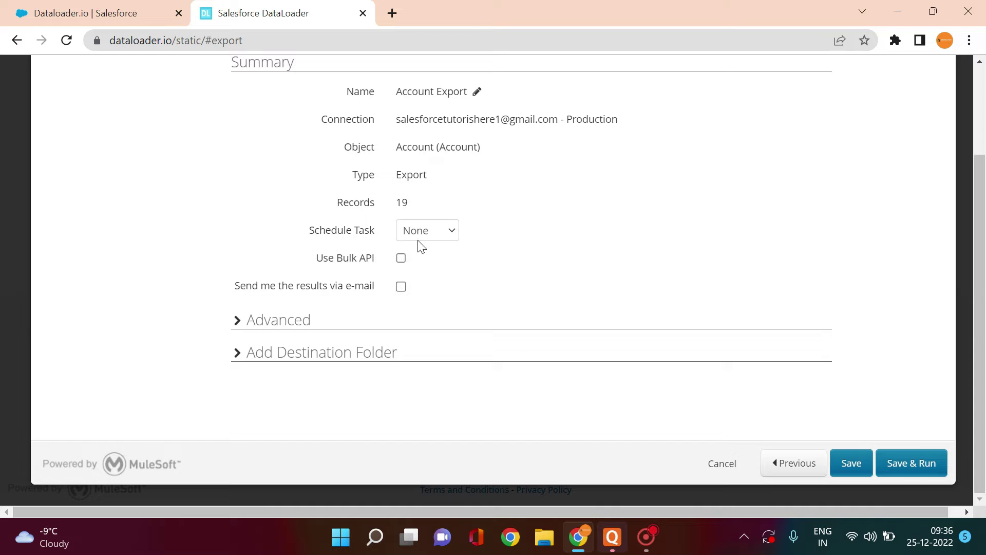
Check the record count in the summary, and save and run the Account Export task.
drag(338, 208, 463, 208)
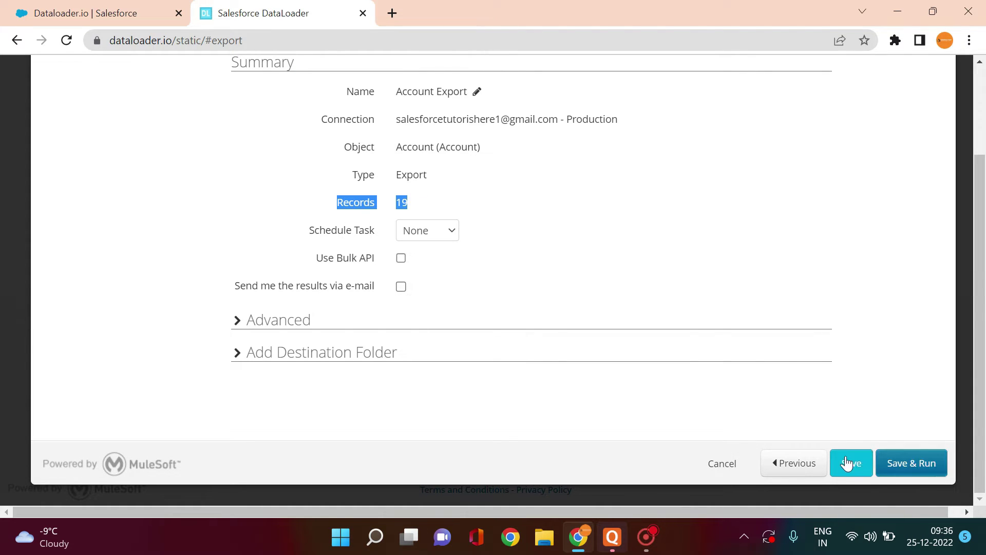
click(906, 464)
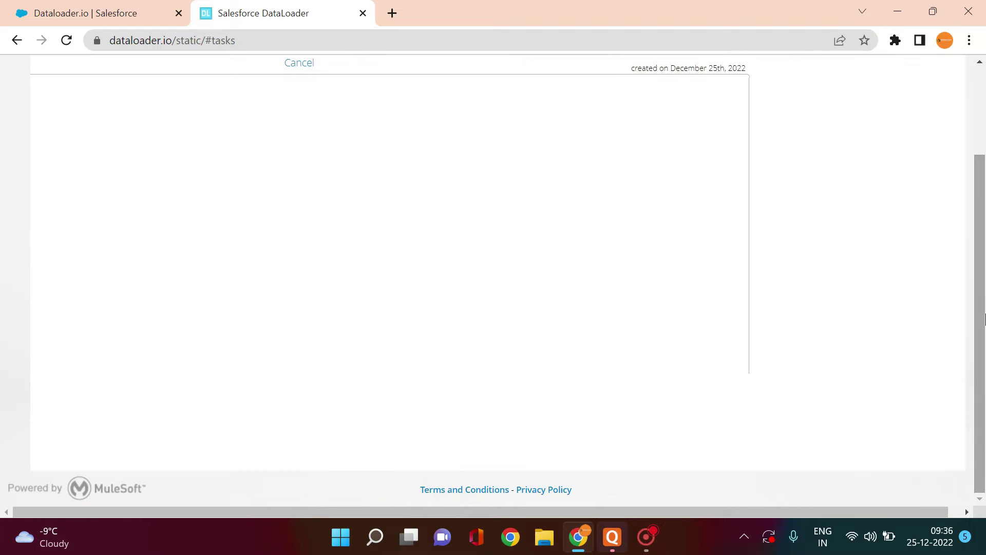
drag(983, 318, 964, 177)
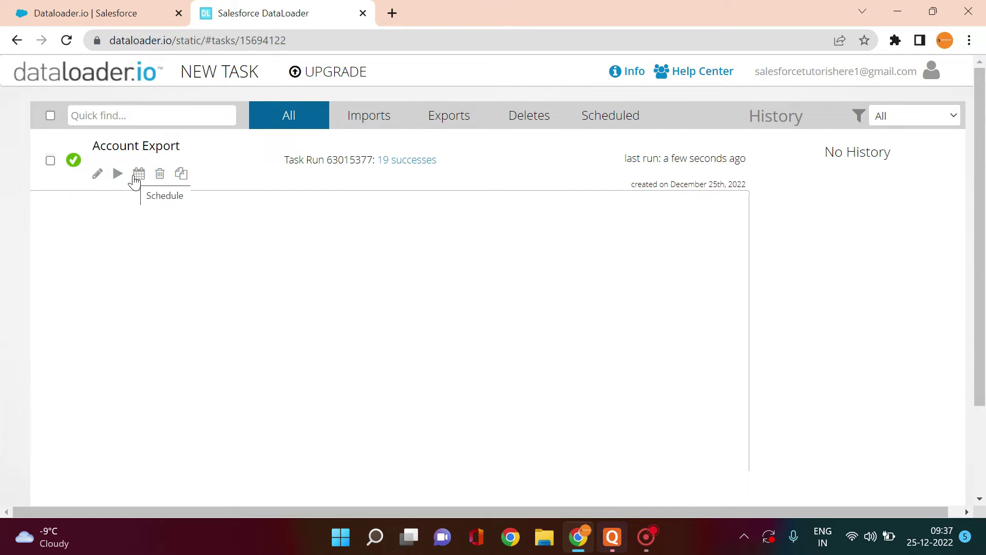
Download the successful records of the Account Export run and open the CSV file in Excel.
click(428, 164)
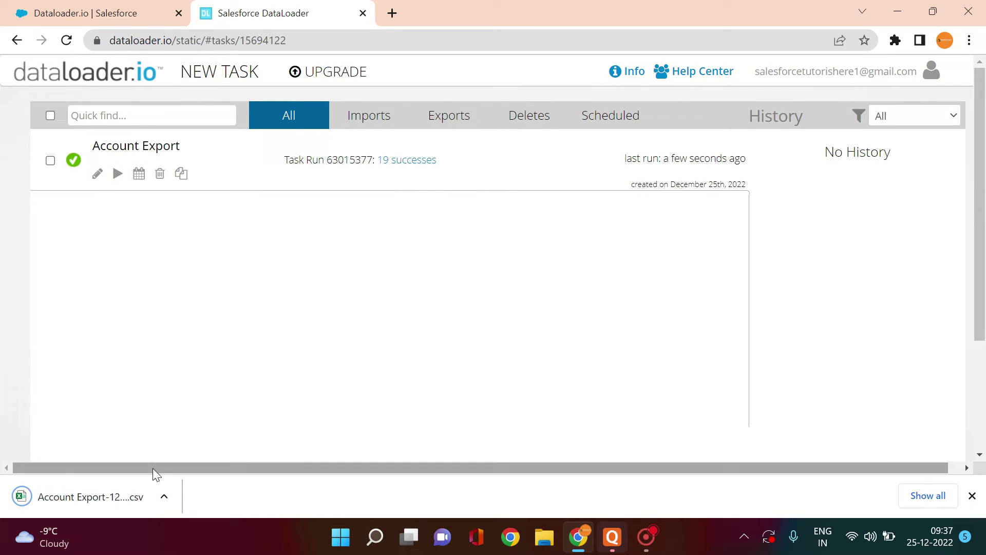
click(79, 501)
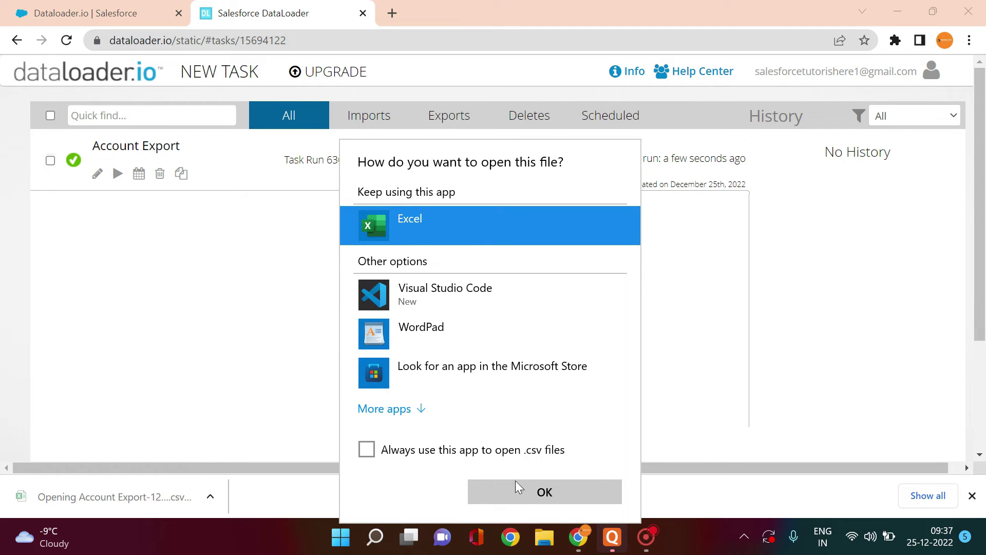
click(511, 491)
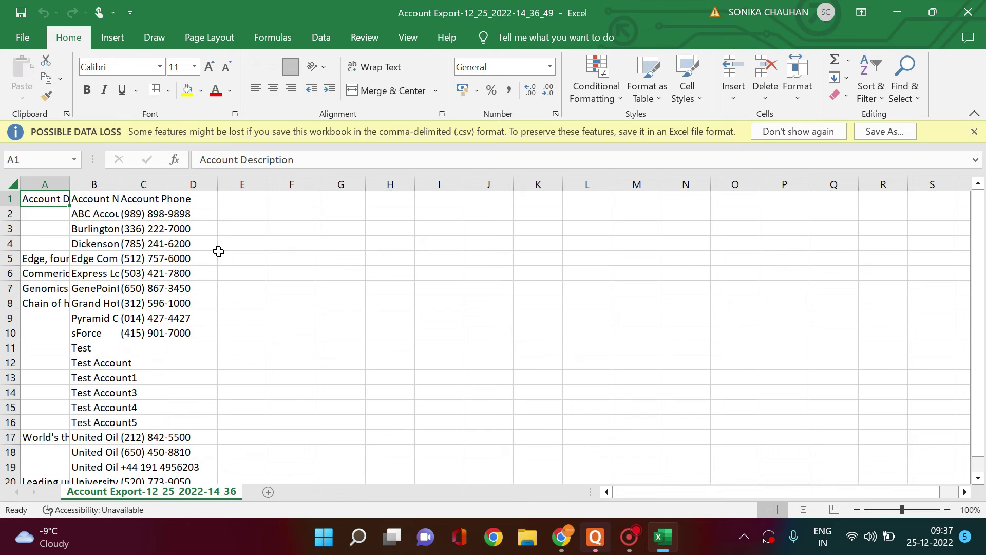
Fit the Account Description column to its contents and widen the Account Name and Account Phone columns.
double_click(69, 184)
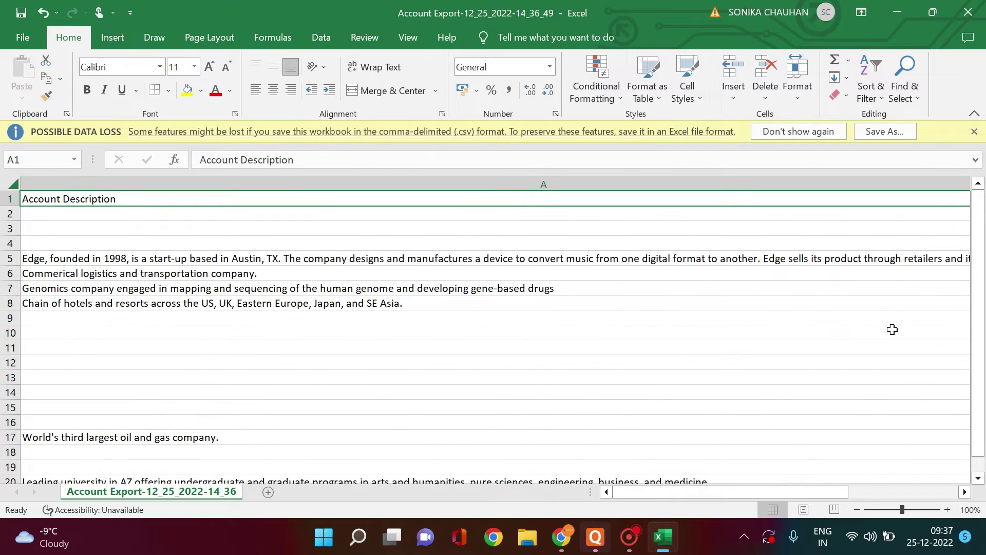
drag(694, 495, 777, 488)
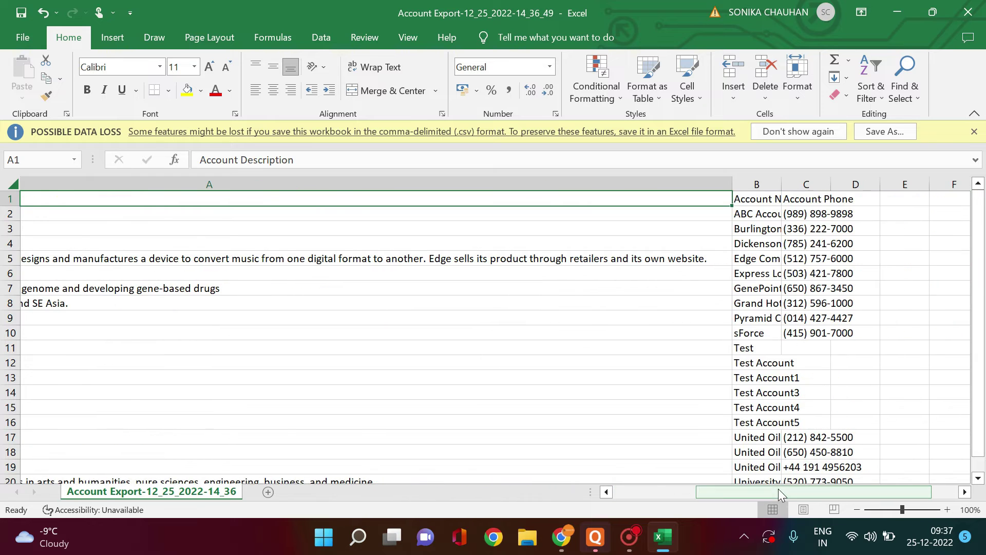
drag(734, 185, 879, 179)
click(636, 196)
drag(709, 184, 751, 184)
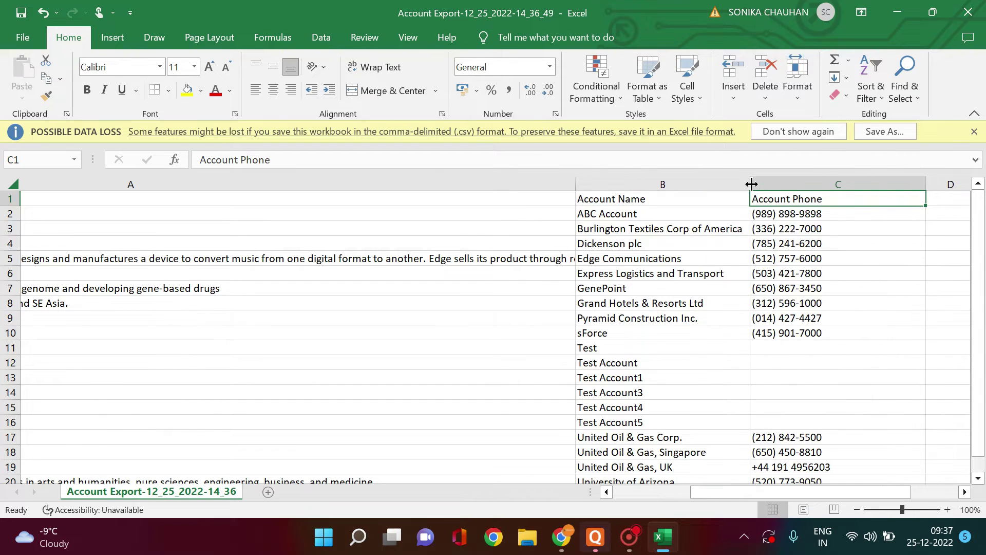
Narrow the Account Description column so all three exported columns fit side by side, and select row 4.
click(714, 200)
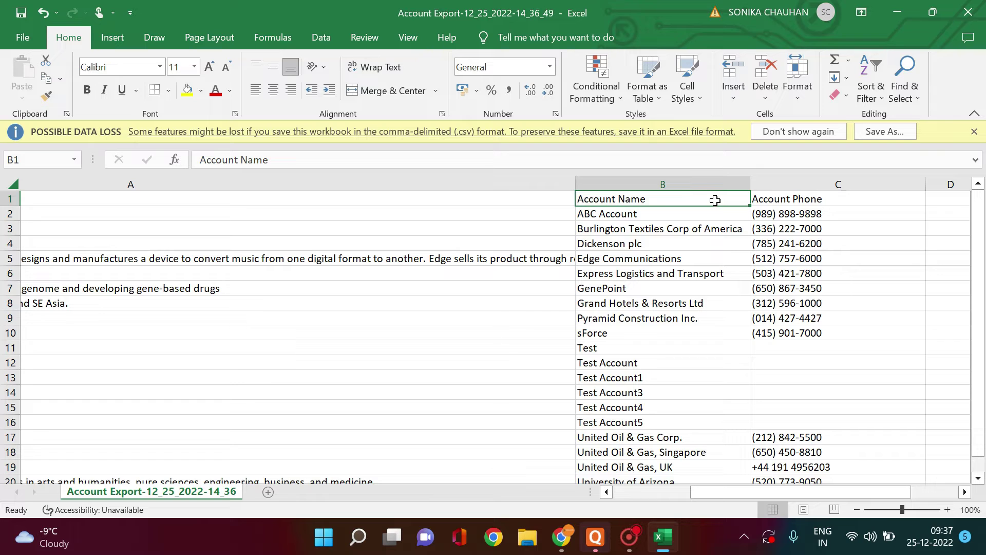
click(543, 205)
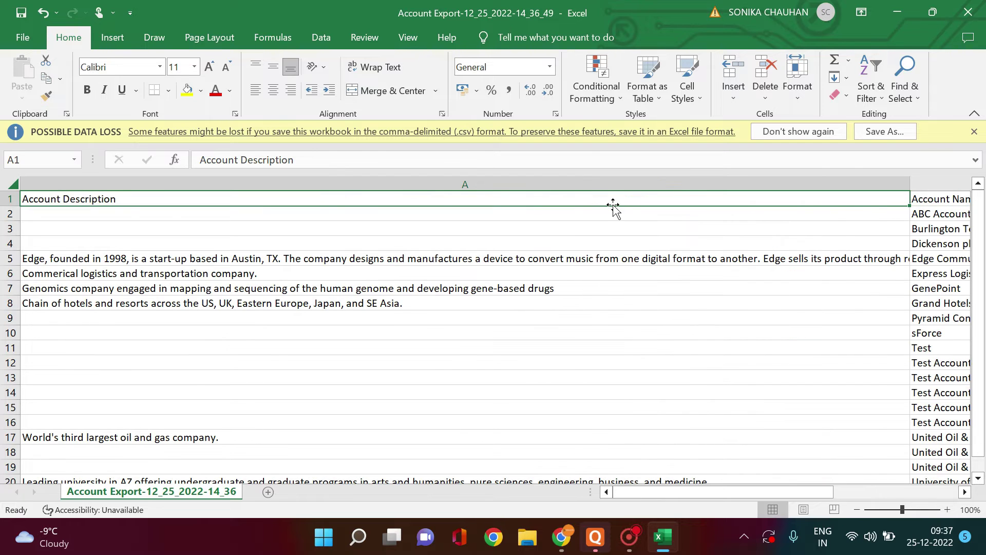
drag(907, 184, 230, 190)
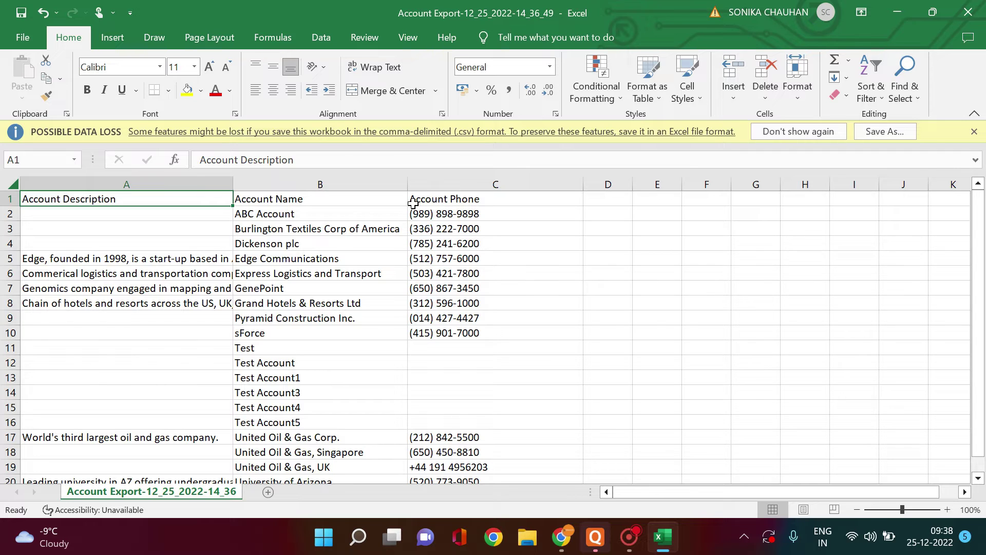
drag(236, 184, 181, 183)
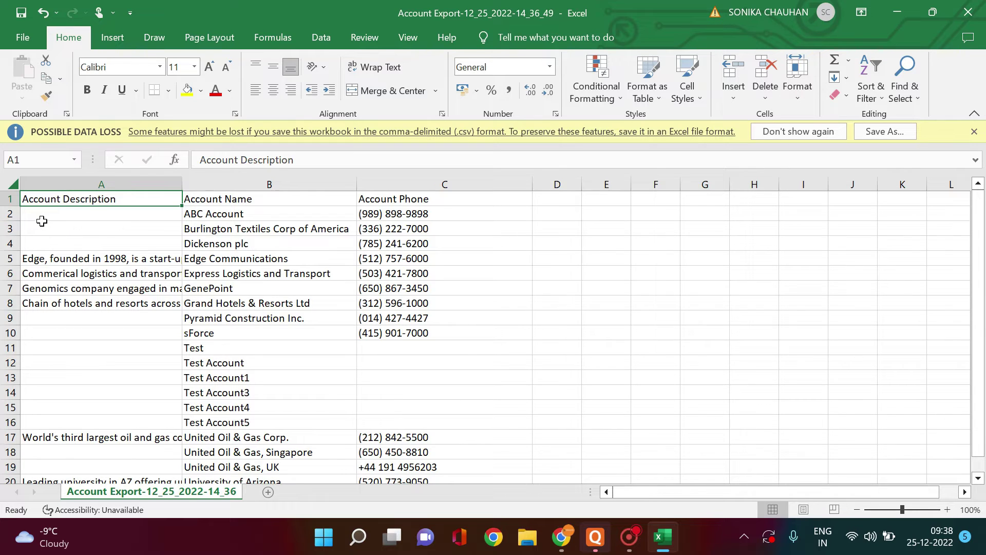
click(4, 244)
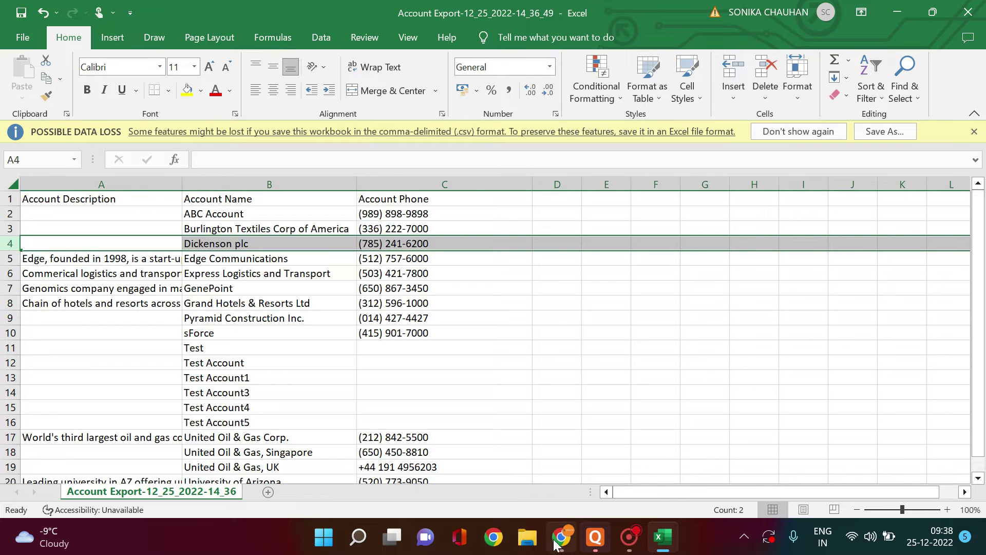
Return to dataloader.io in Chrome, show the export tasks, and create a new Account export task up to its field selection.
click(563, 501)
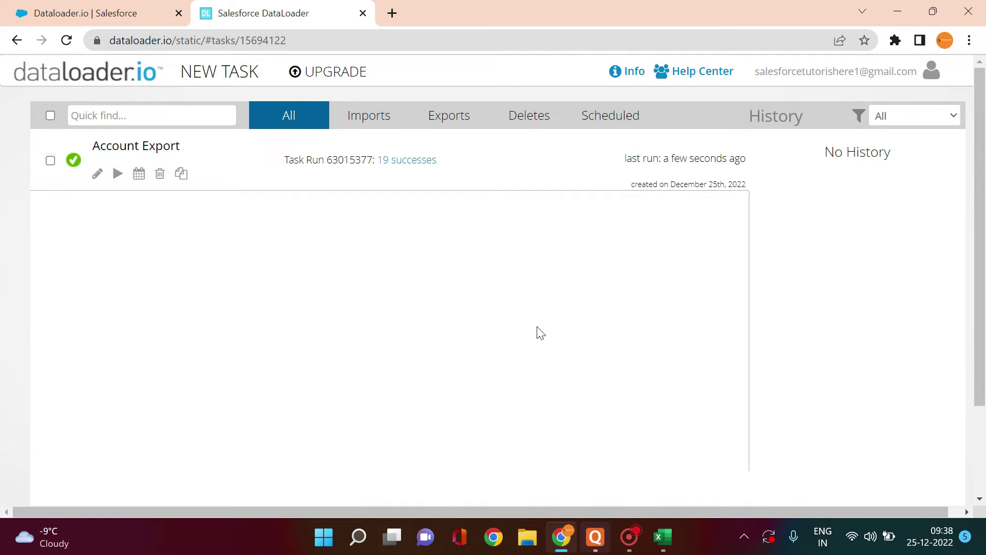
click(473, 126)
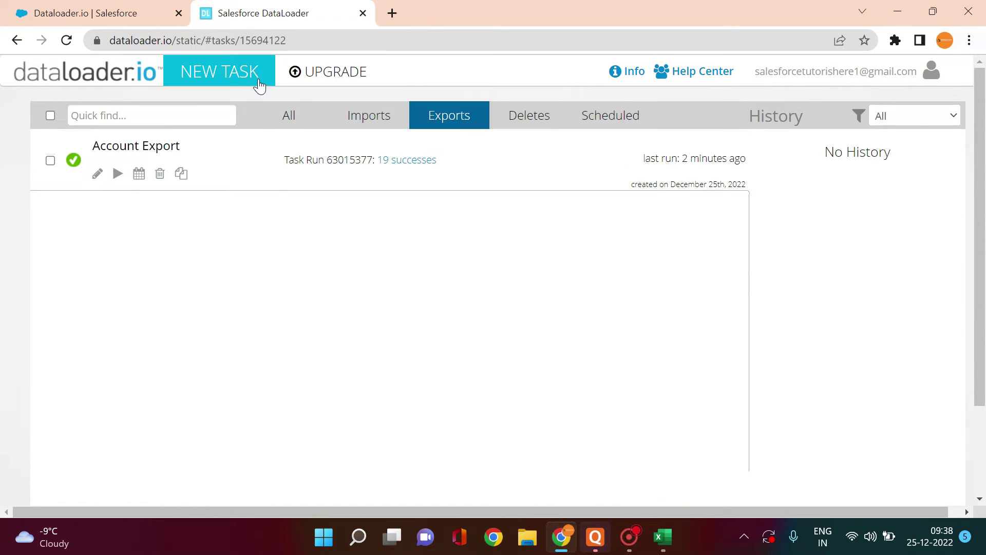
click(241, 77)
click(245, 138)
click(243, 138)
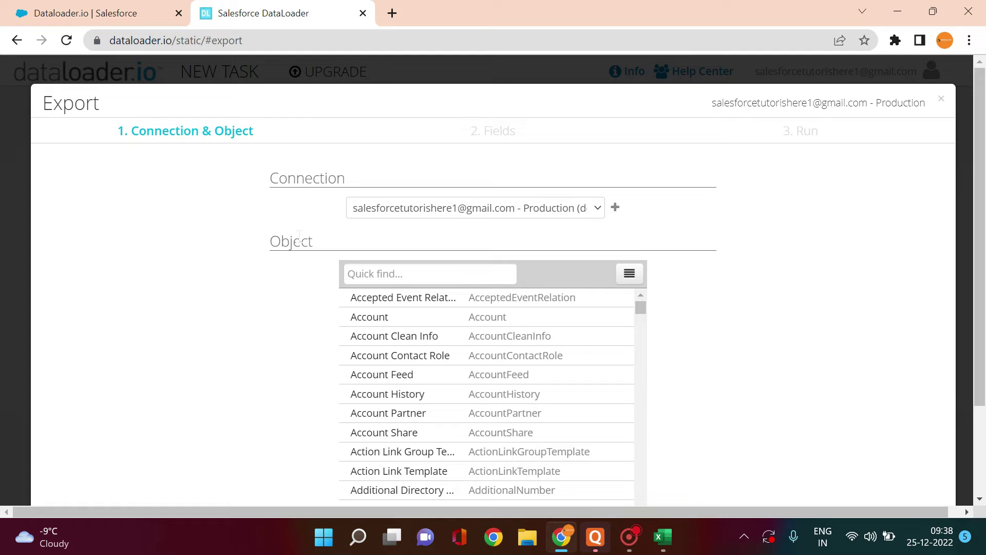
click(479, 318)
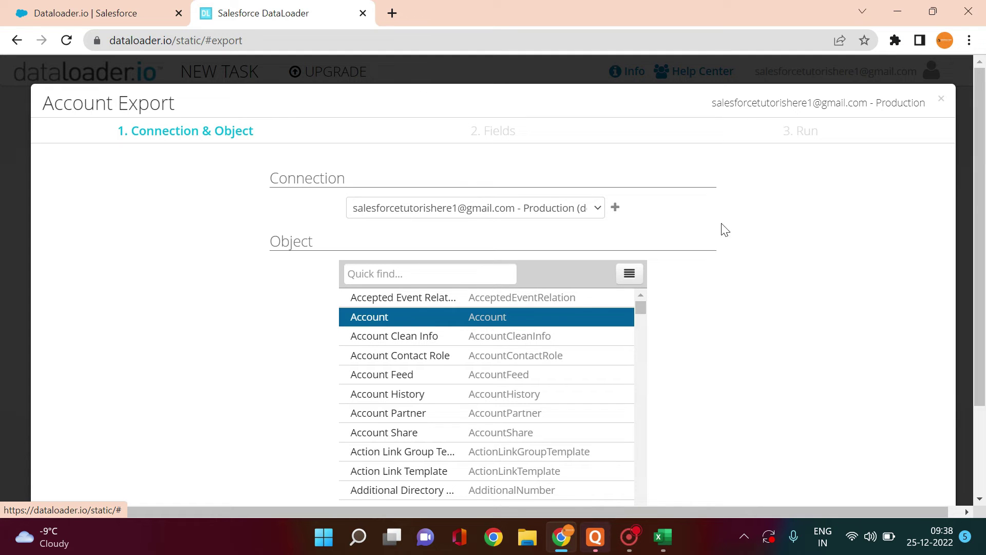
scroll(976, 231, down, 2)
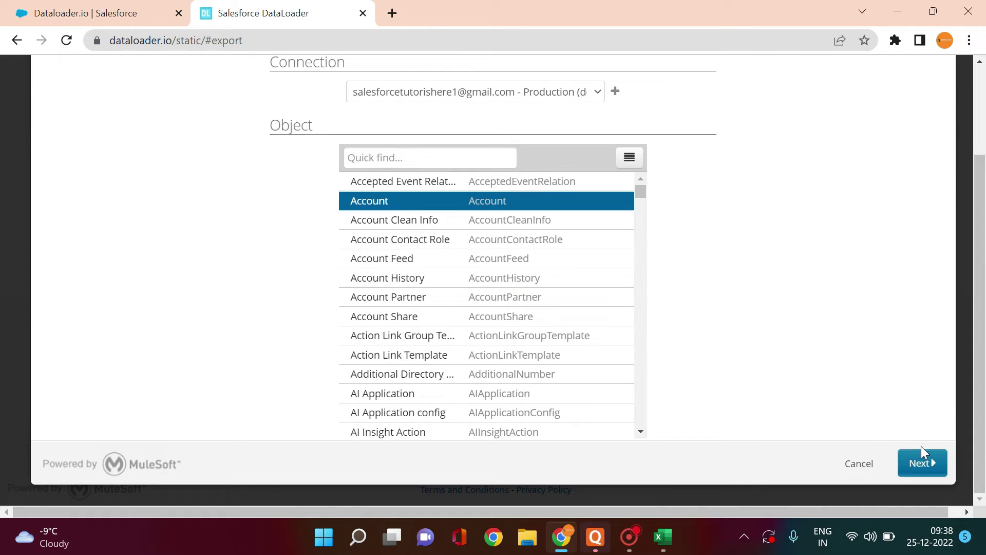
click(932, 462)
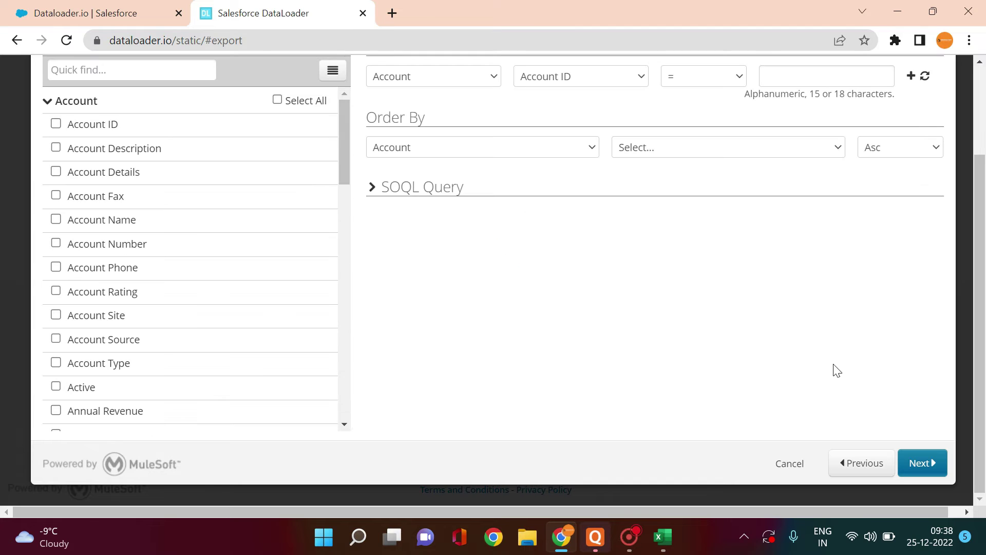
Select the Account ID, Account Phone, Account Name and Account Description fields for the export and show its SOQL query.
click(56, 125)
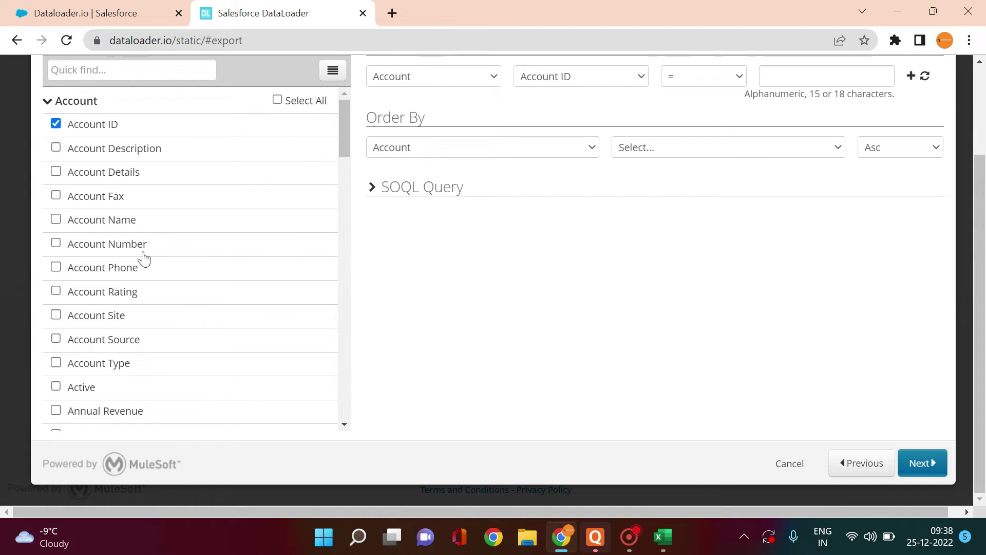
click(56, 268)
click(56, 219)
mouse_move(345, 135)
mouse_down()
mouse_move(336, 178)
mouse_move(346, 315)
mouse_move(335, 316)
mouse_move(325, 136)
mouse_up()
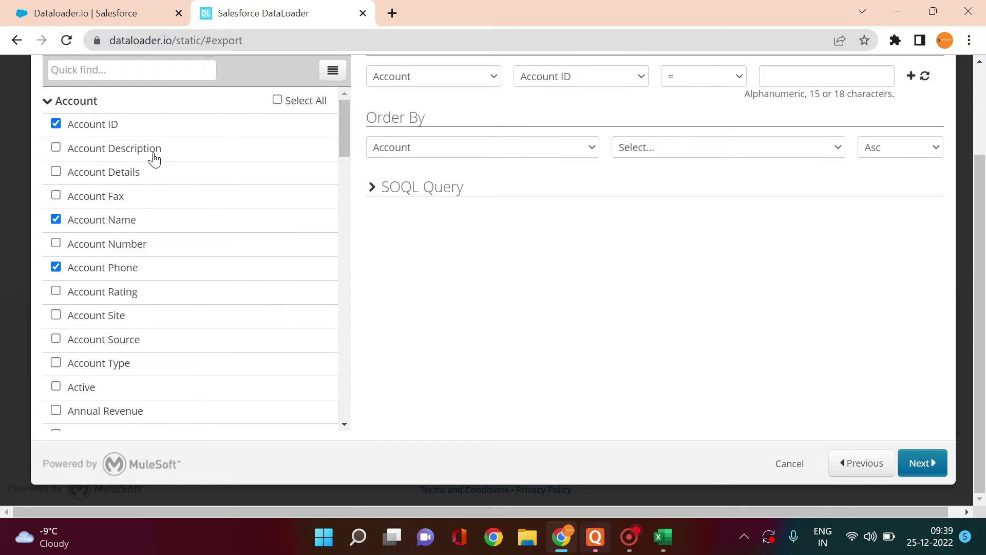
click(56, 148)
click(467, 190)
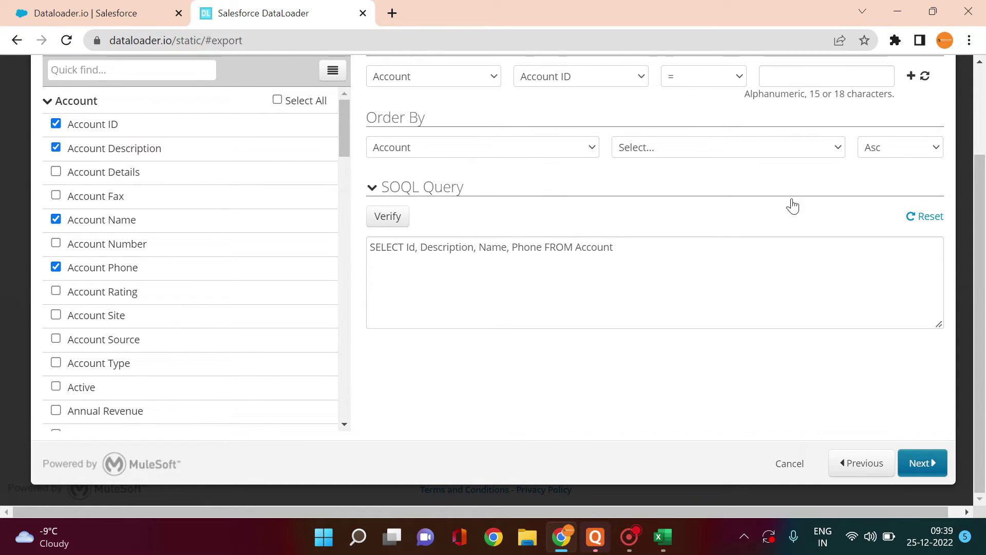
Add an export filter requiring Account Phone not equals null, and place the cursor in the SOQL query.
scroll(632, 170, up, 2)
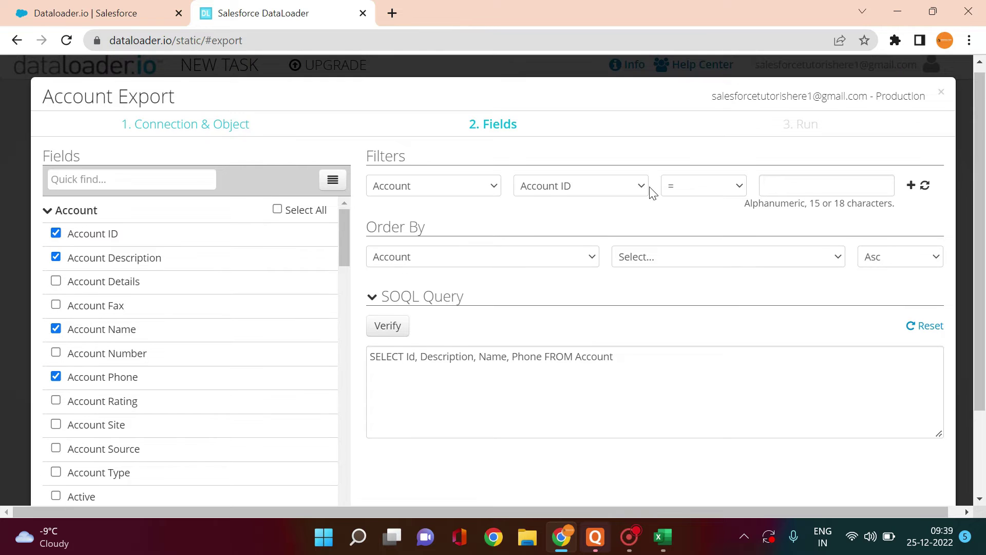
click(628, 185)
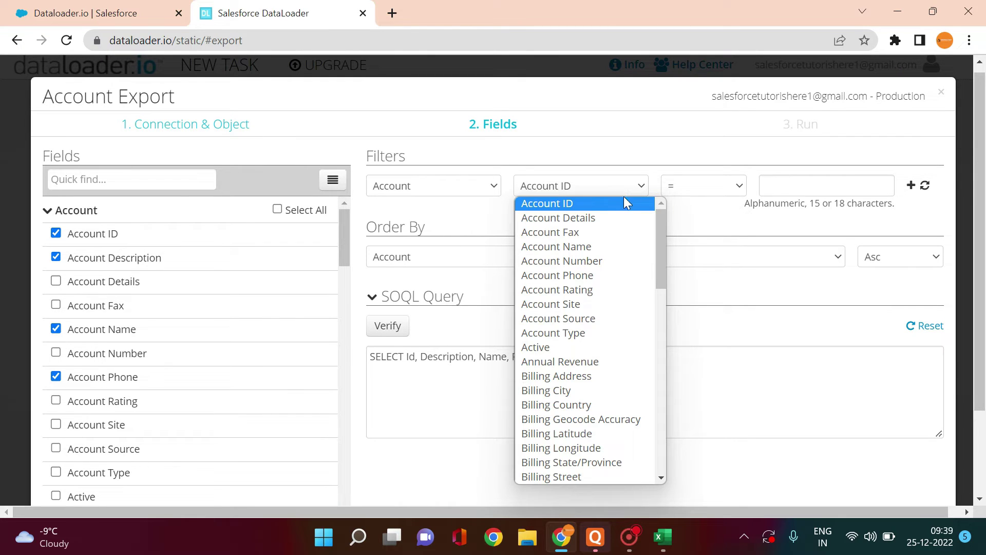
drag(659, 263, 639, 276)
click(582, 248)
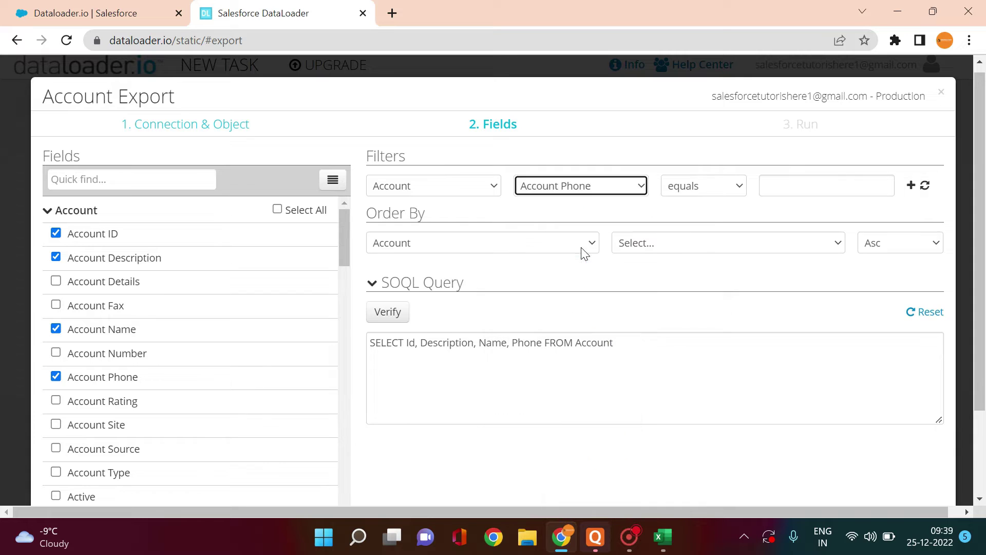
click(683, 190)
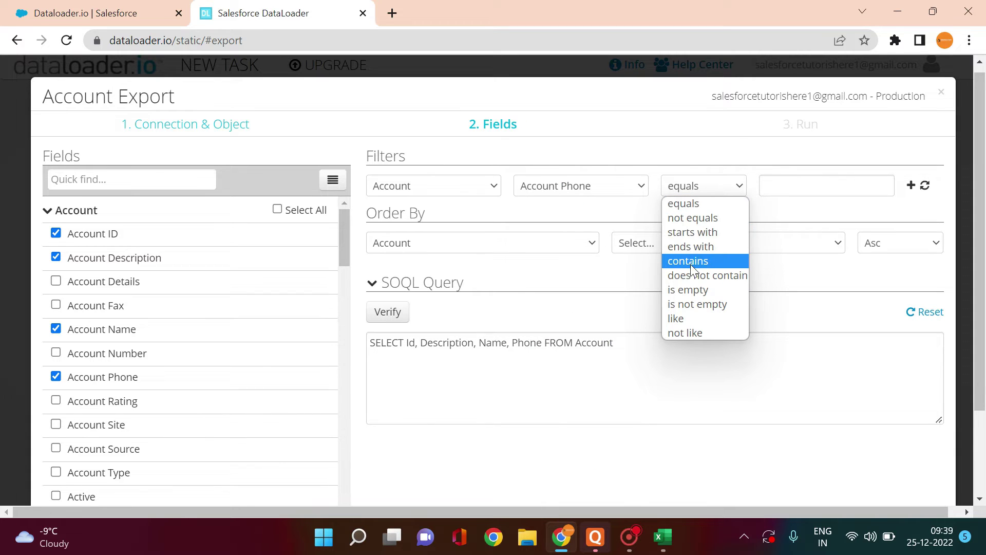
click(688, 218)
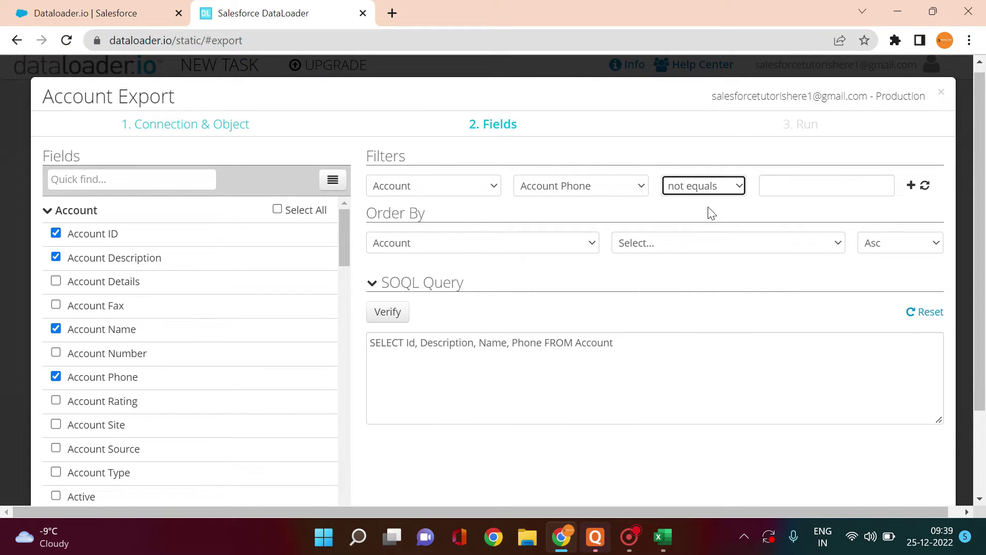
click(812, 193)
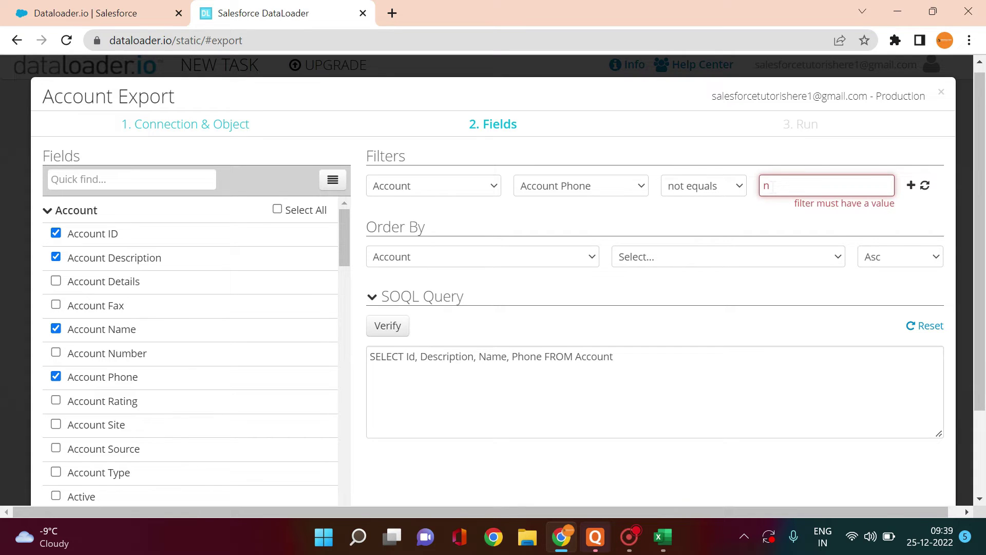
click(911, 185)
click(726, 386)
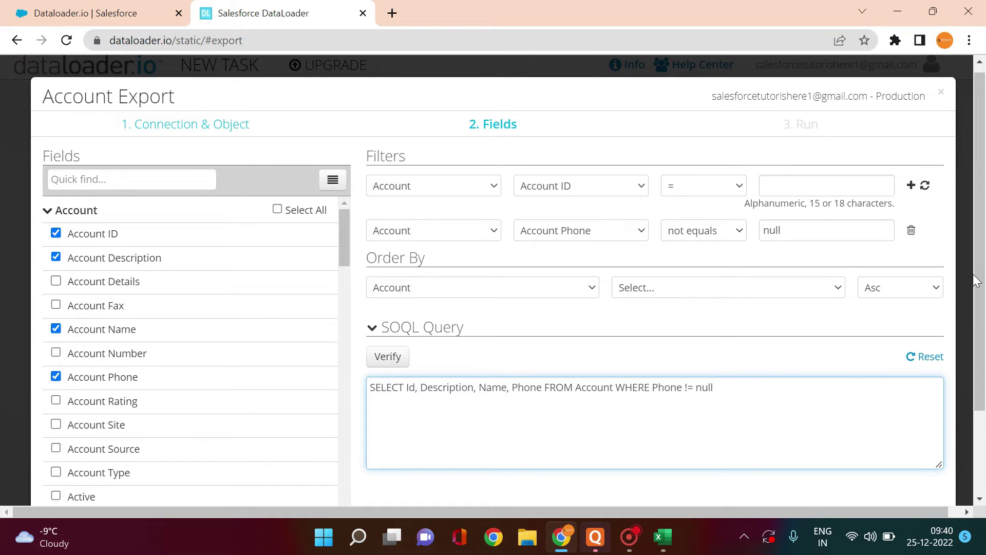
Continue to the export summary, save and run the Account Export task, and decline the review request.
drag(981, 274, 984, 365)
click(921, 475)
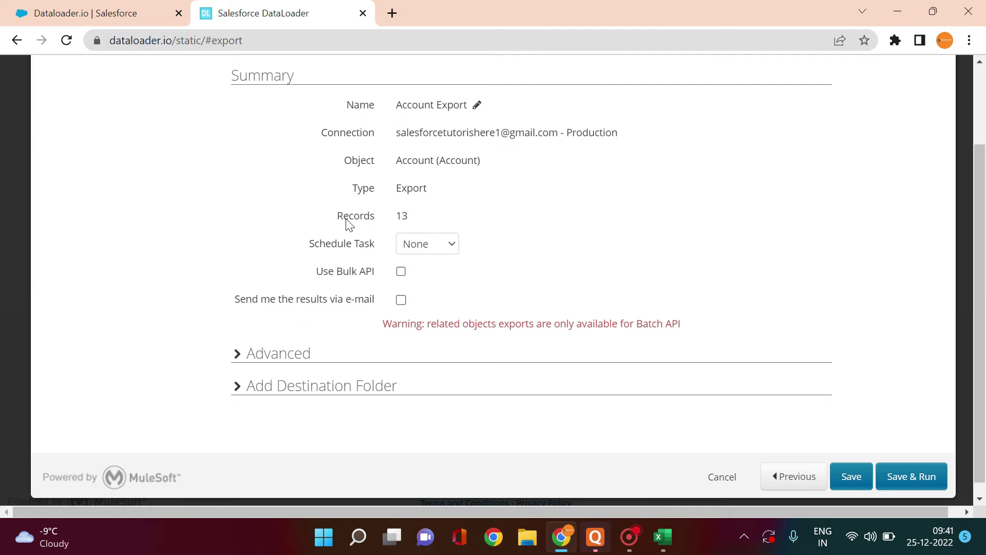
click(902, 481)
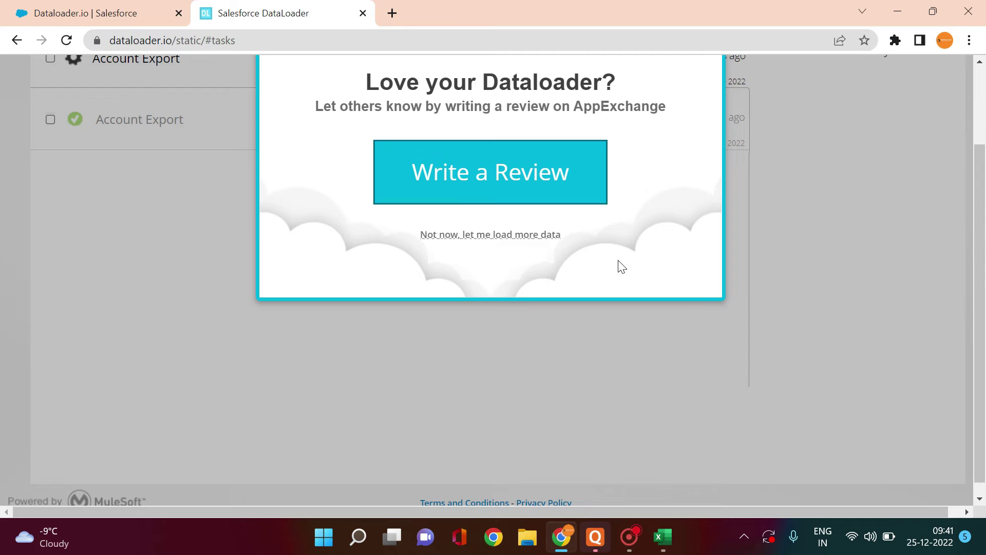
click(463, 236)
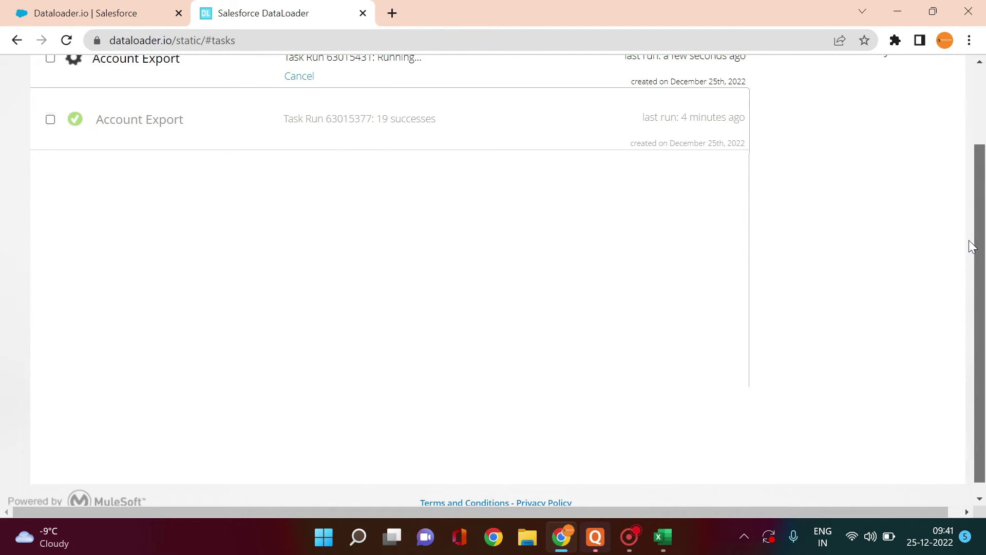
Select the newest Account Export task, download its successful records and open the CSV file in Excel.
drag(972, 246, 971, 193)
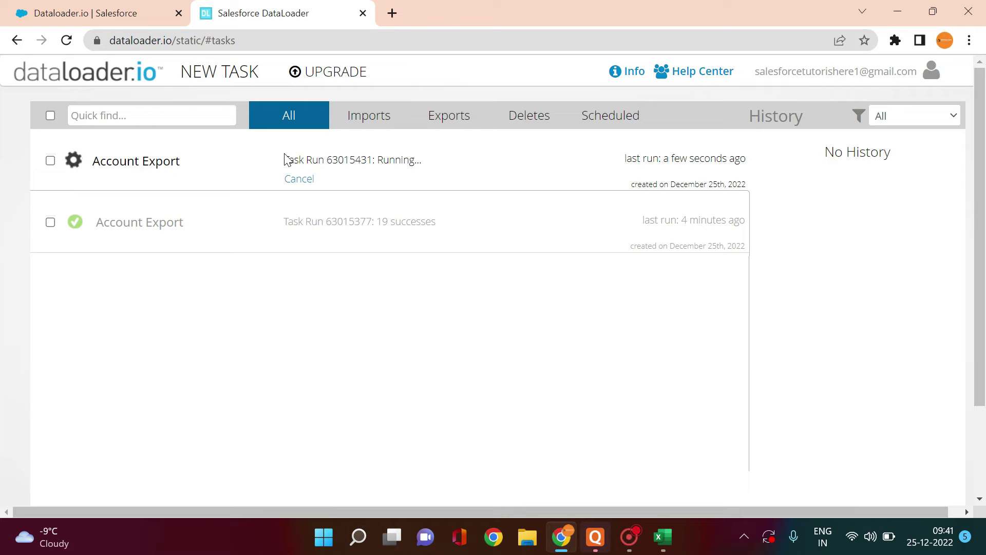
click(50, 161)
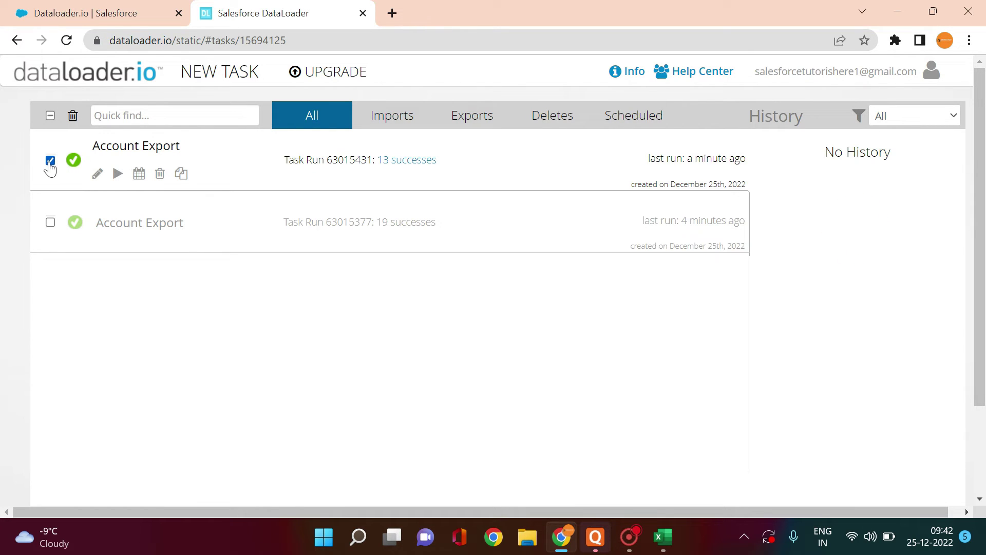
click(401, 160)
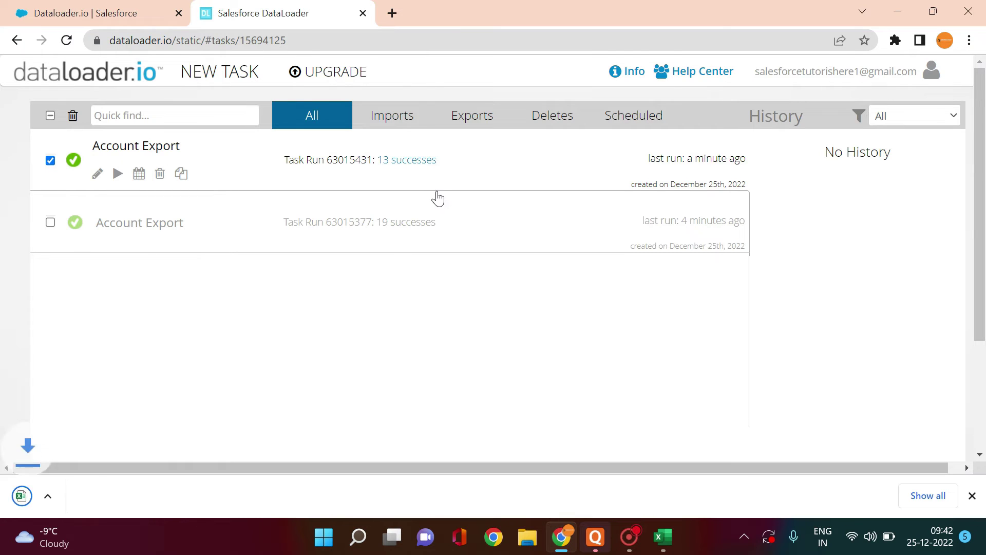
click(113, 493)
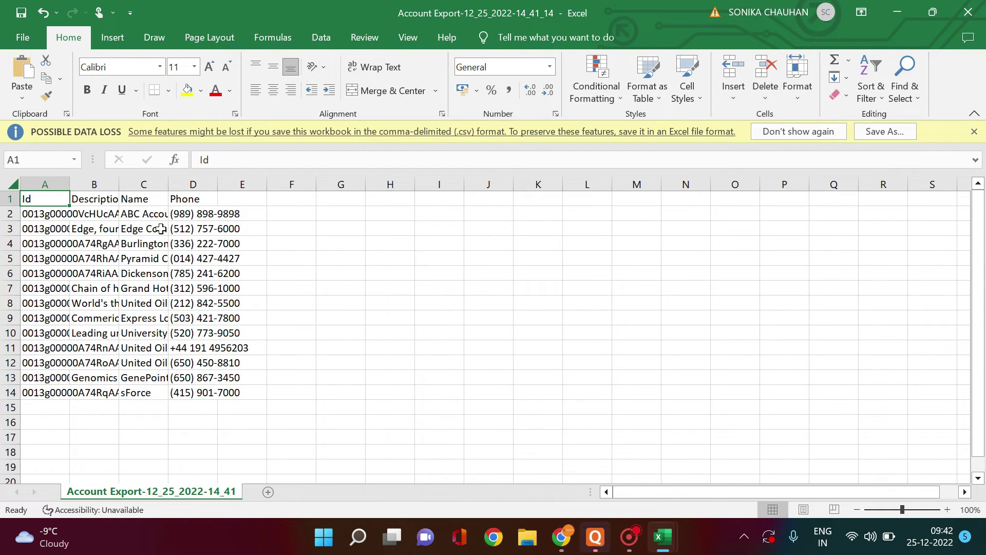
Fit the Id column to its contents and set the Description column's width to 30.
double_click(69, 181)
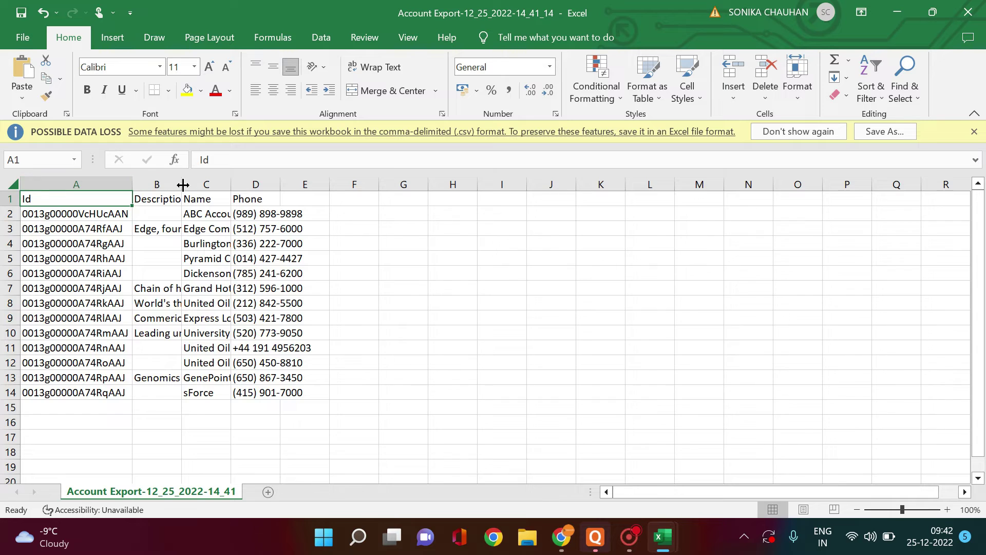
double_click(182, 181)
click(497, 181)
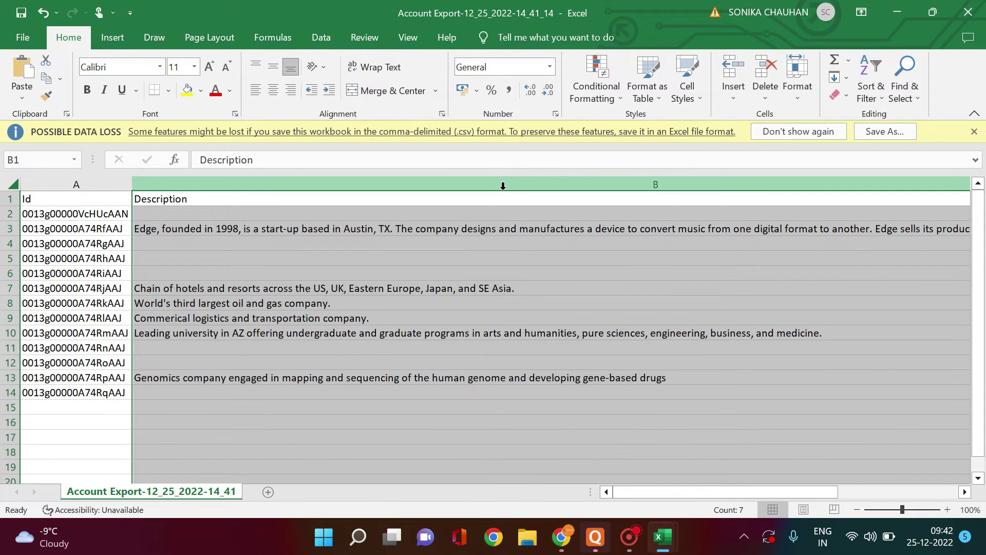
right_click(503, 186)
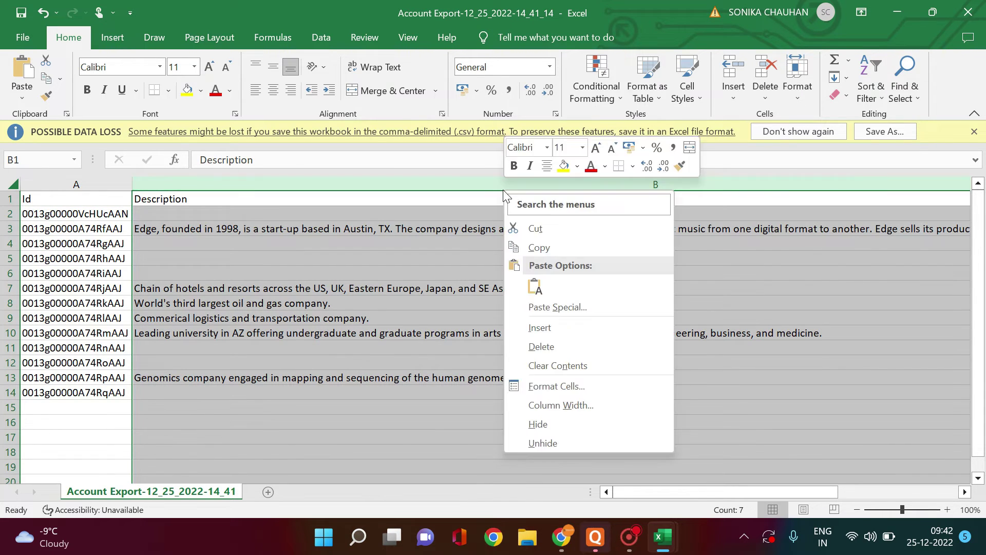
click(551, 385)
key(Escape)
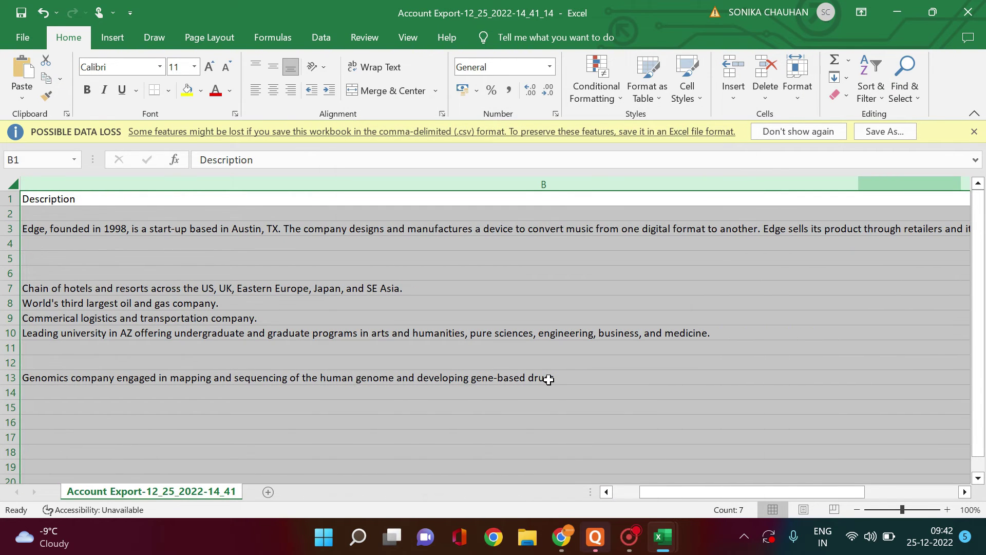
right_click(371, 195)
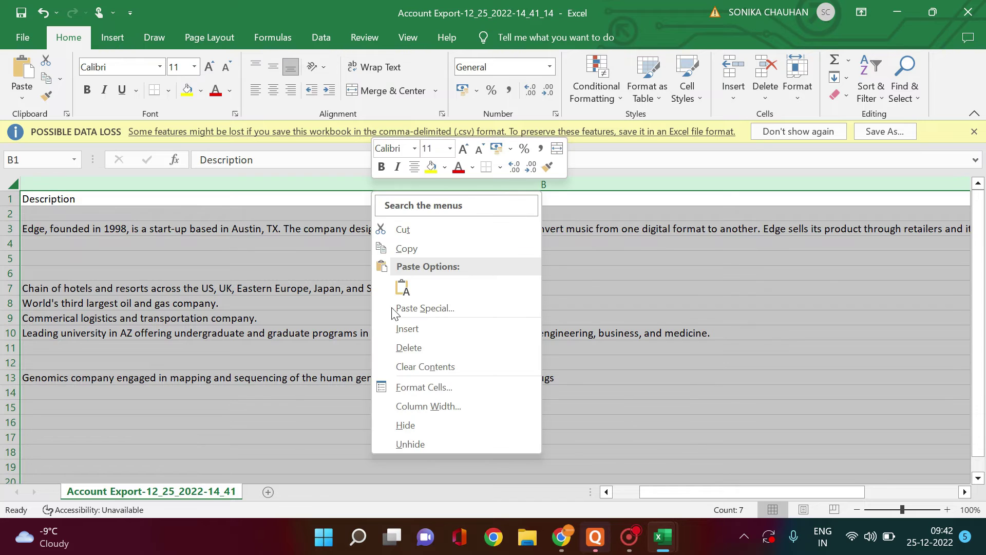
click(414, 405)
text(30)
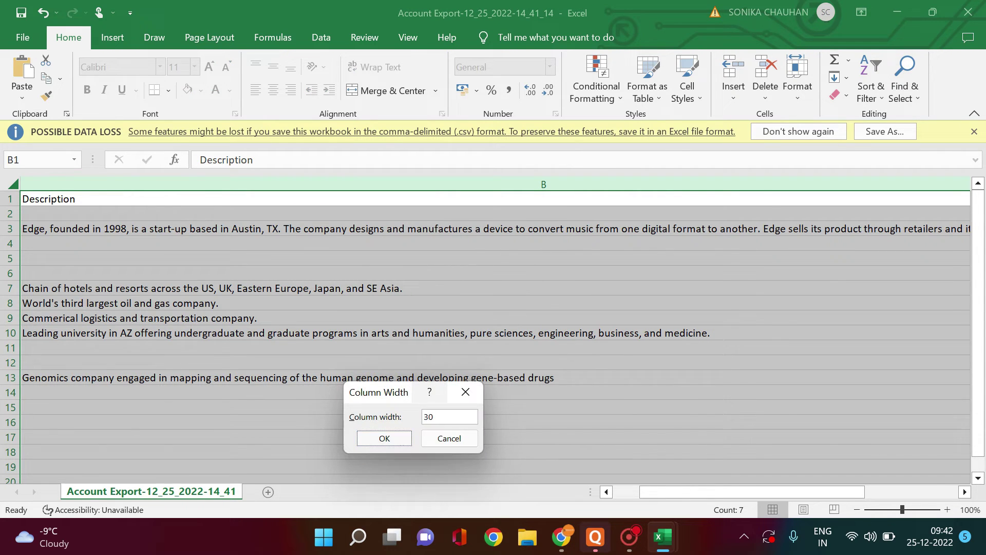
key(Return)
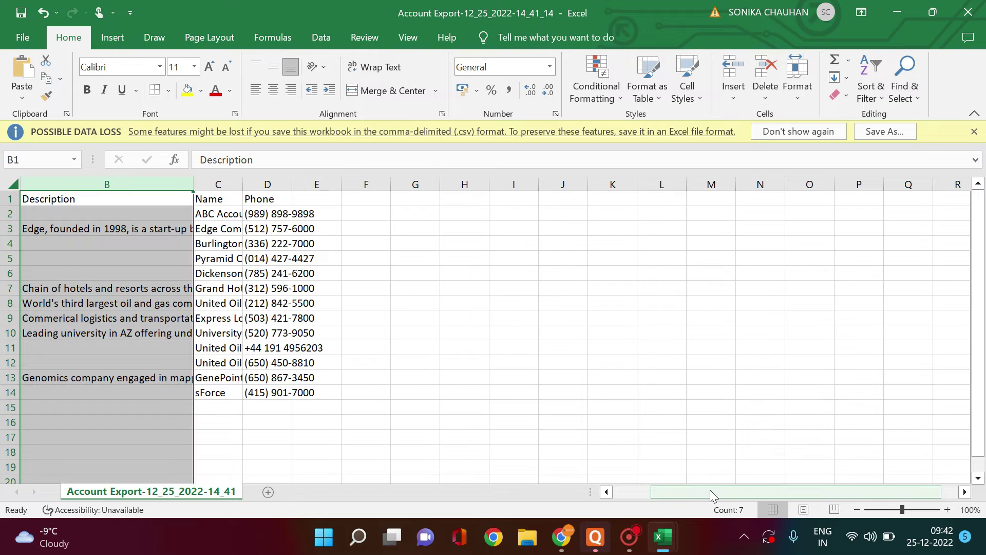
Fit the Name and Phone columns to their contents and select row 4.
drag(710, 489, 534, 500)
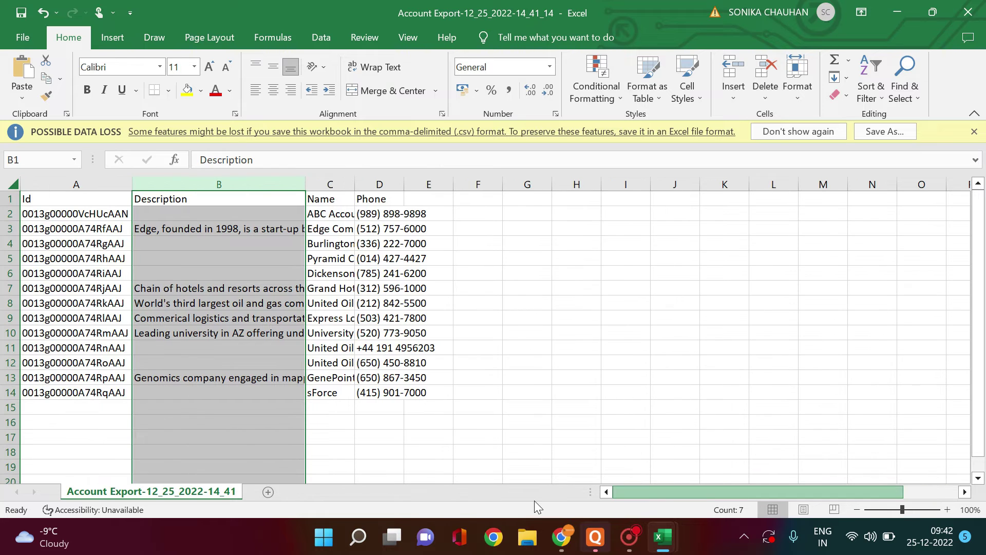
double_click(355, 183)
double_click(526, 186)
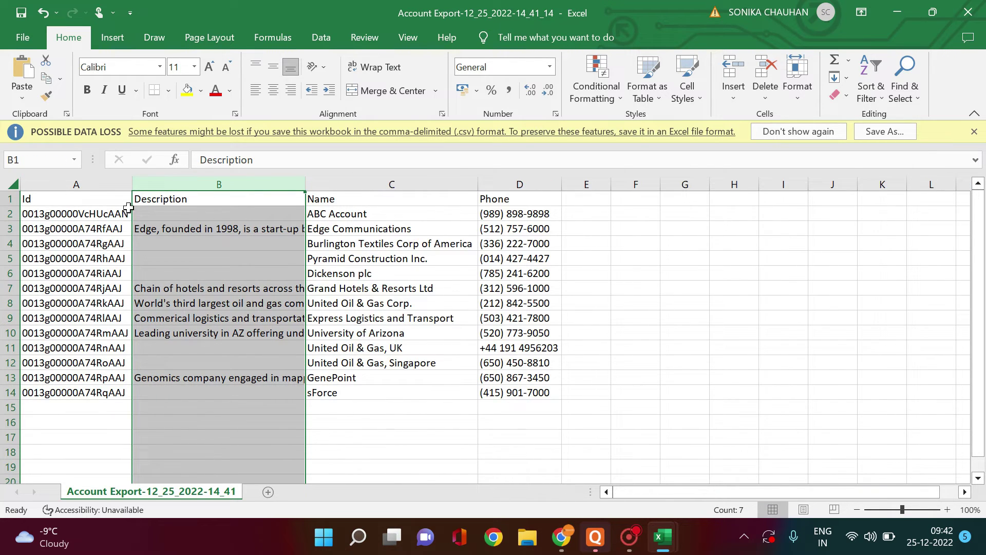
click(94, 195)
click(166, 199)
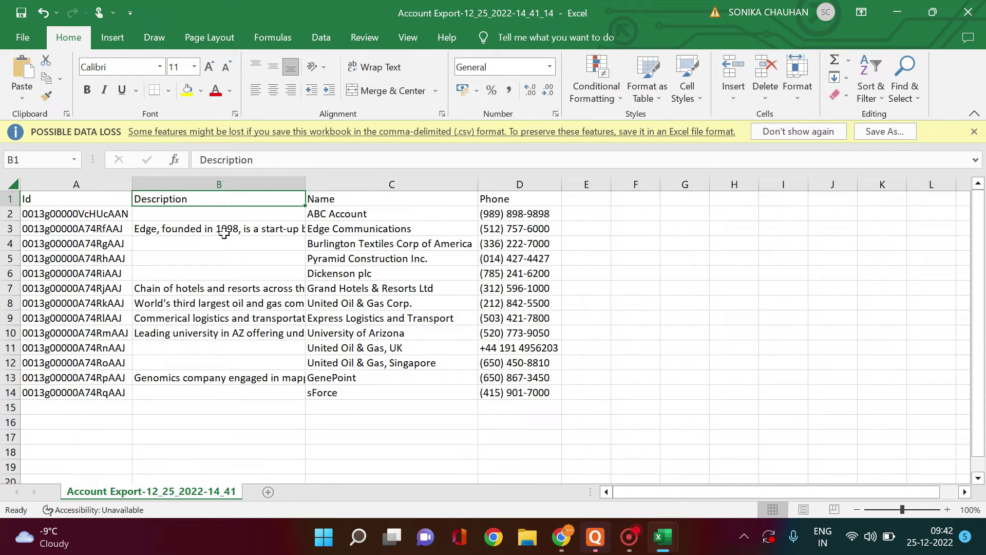
click(11, 244)
Turn on filtering for the header row and filter the Description column to show only blanks.
click(199, 198)
click(324, 38)
click(481, 77)
click(298, 200)
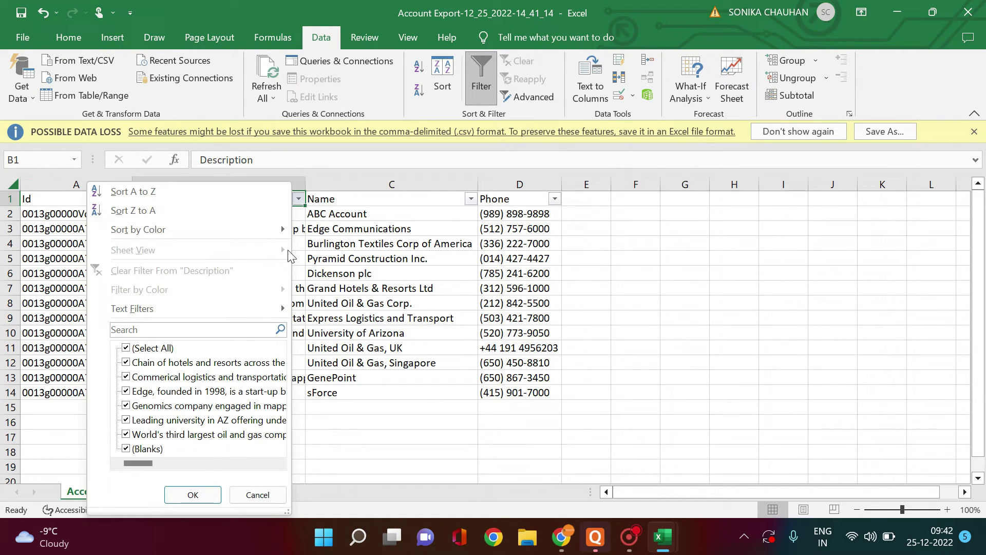
click(165, 349)
click(135, 448)
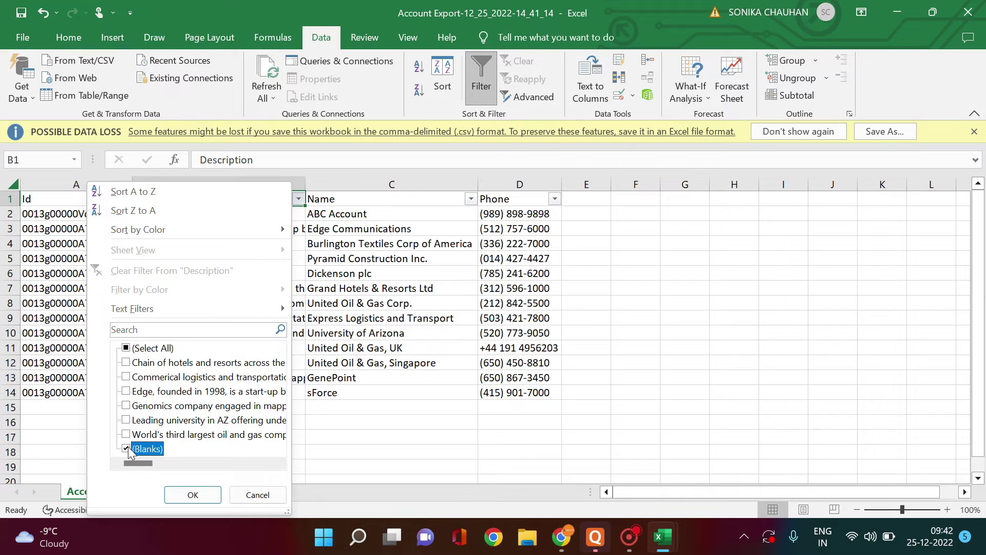
click(193, 494)
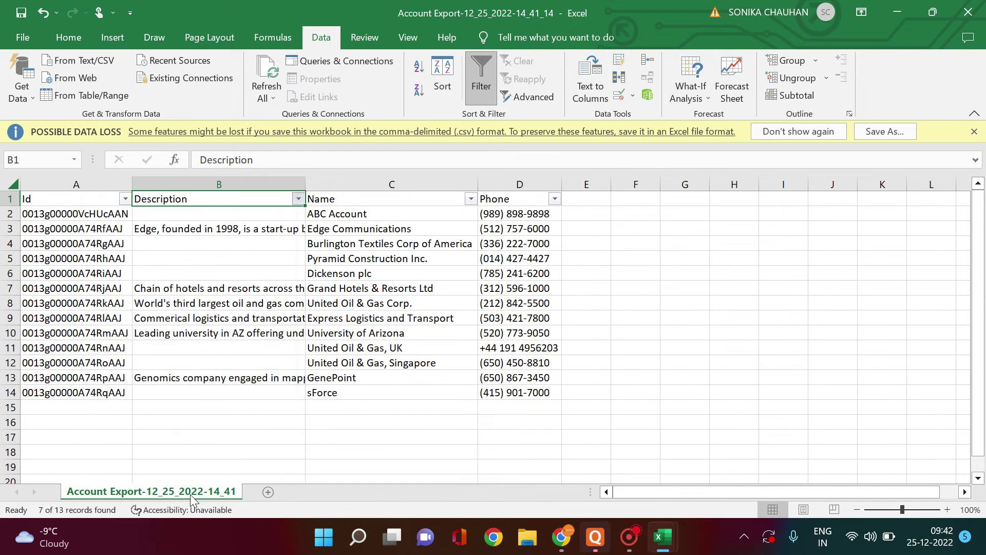
Copy the filtered Account rows with their headers and paste them into a new worksheet.
click(83, 195)
key(ctrl+shift+Down)
click(88, 214)
click(74, 201)
key(ctrl+shift+Right)
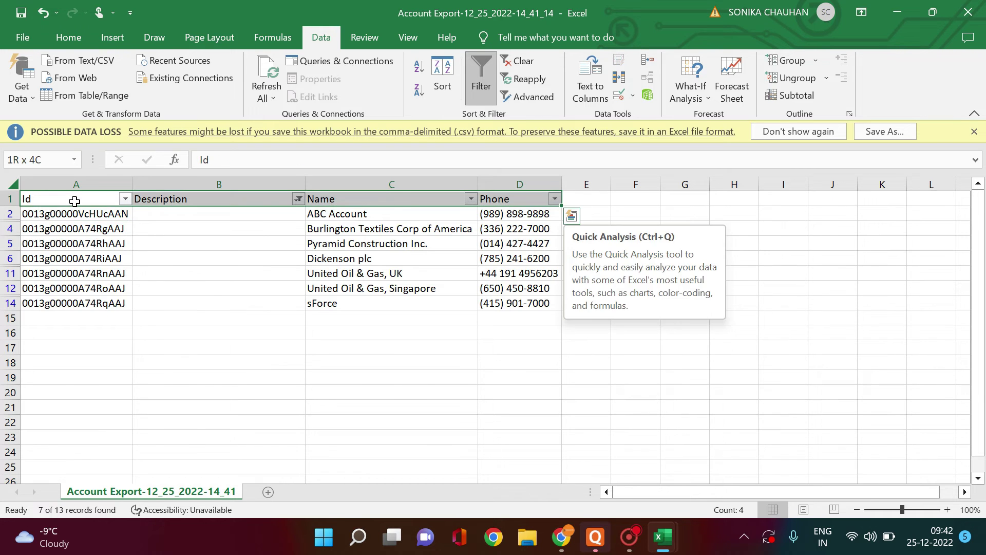
key(ctrl+shift+Down)
key(ctrl+c)
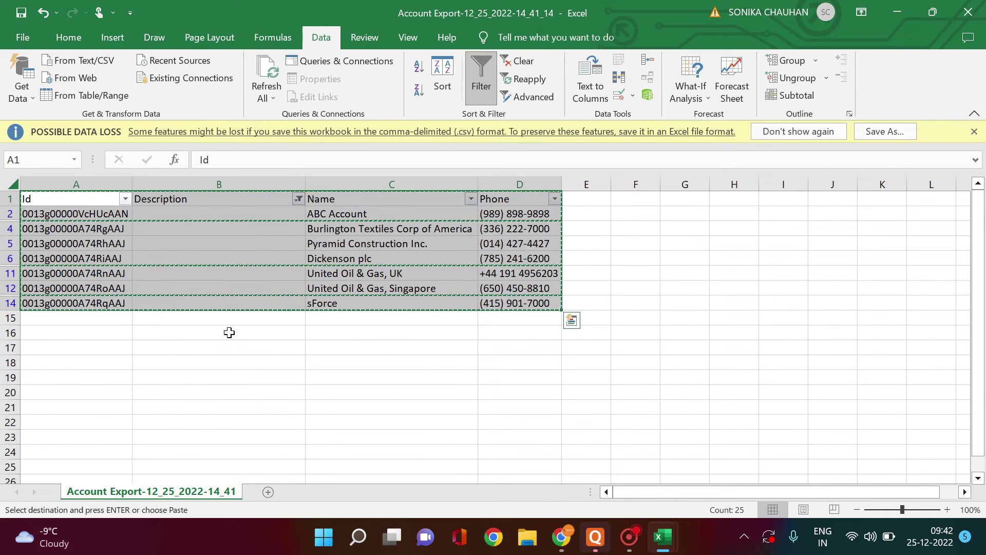
click(269, 491)
key(ctrl+v)
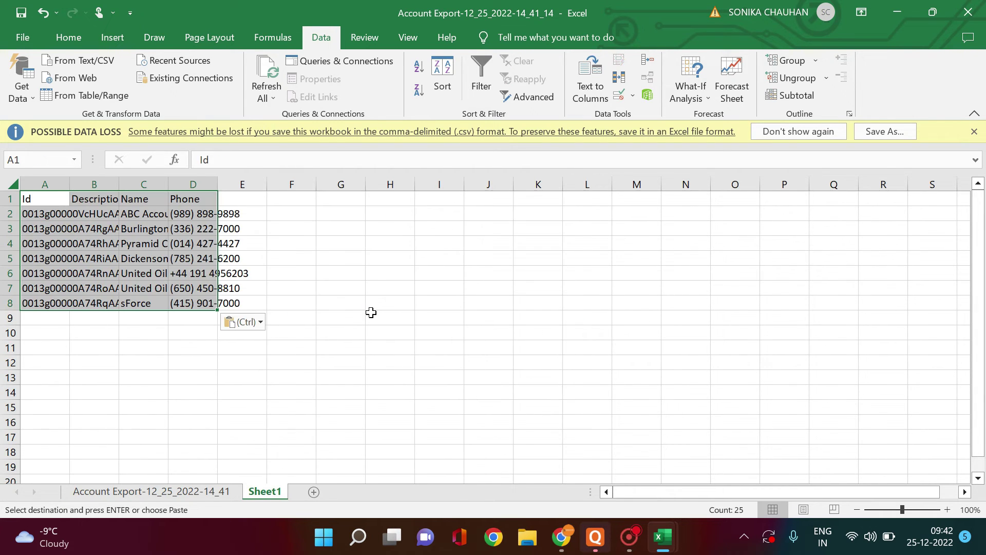
Fit the Id, Description and Name columns of the new sheet to their contents.
double_click(70, 184)
double_click(180, 183)
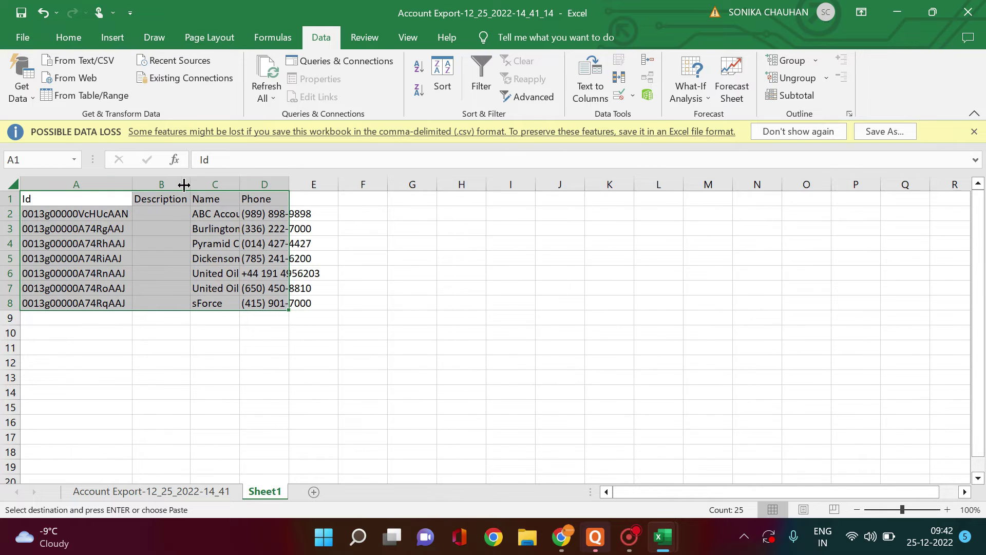
double_click(241, 184)
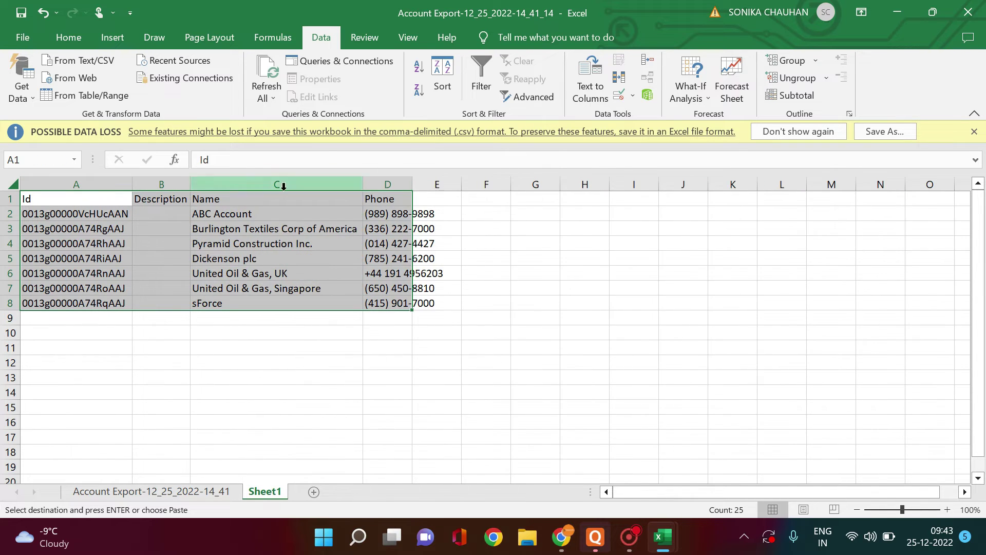
Fit the Phone column to its contents and widen the Description column slightly.
double_click(411, 184)
click(186, 211)
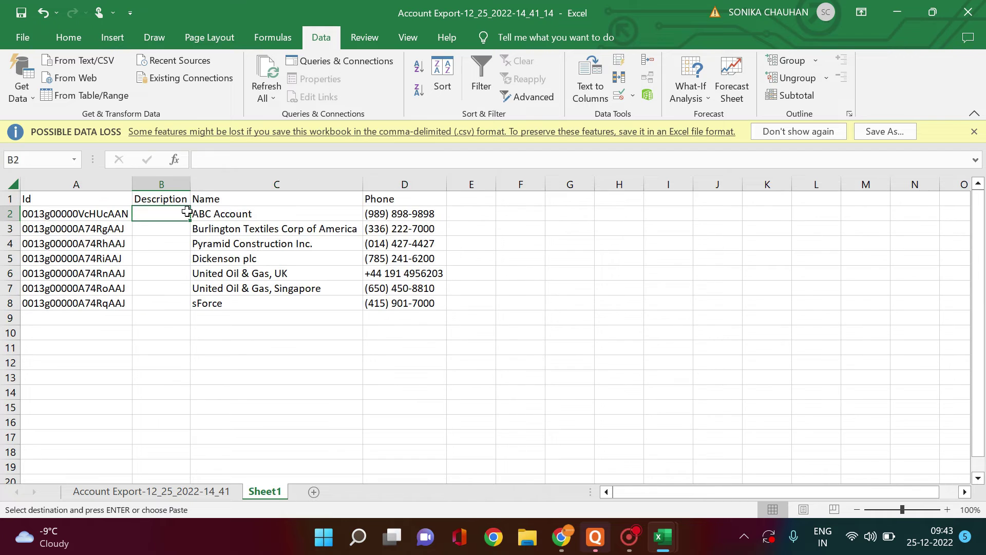
drag(190, 184, 216, 191)
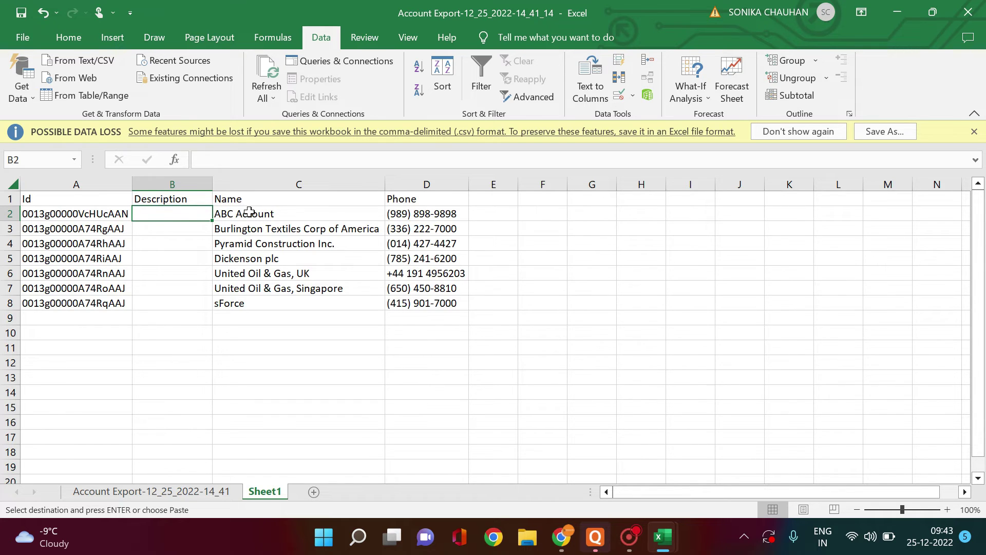
Copy the seven account names into the Description cells of the same rows and fit the Description column to its contents.
drag(234, 215, 248, 302)
key(ctrl+c)
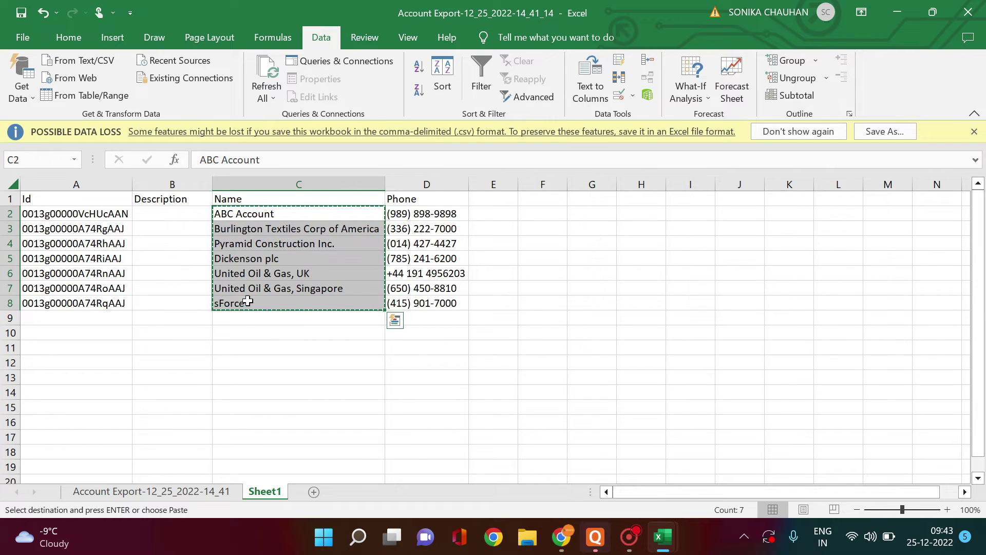
click(177, 215)
key(ctrl+v)
key(Escape)
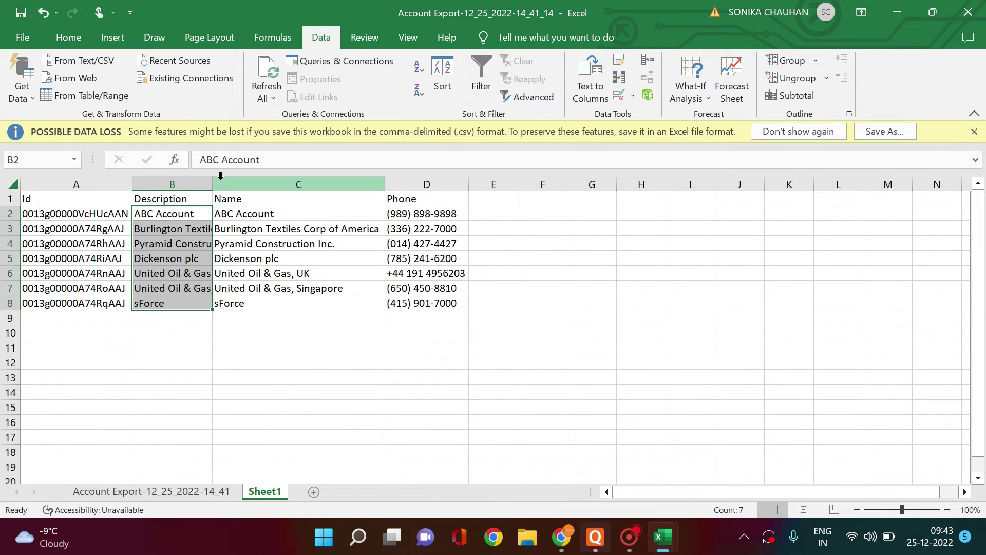
double_click(212, 184)
click(212, 184)
click(117, 197)
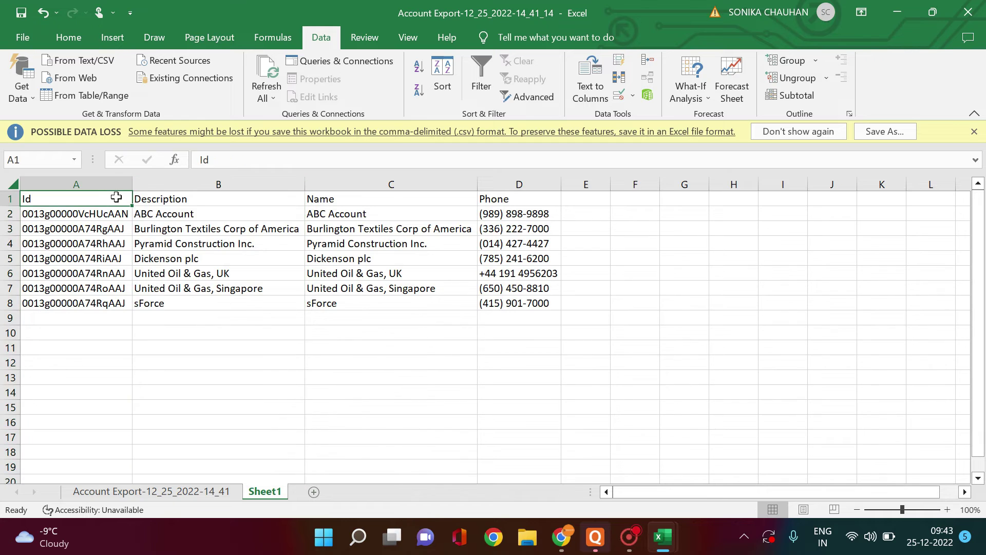
Save only the active sheet to the Desktop as the comma-delimited CSV file Account Export-12_25_2022-14_41_14.
click(17, 37)
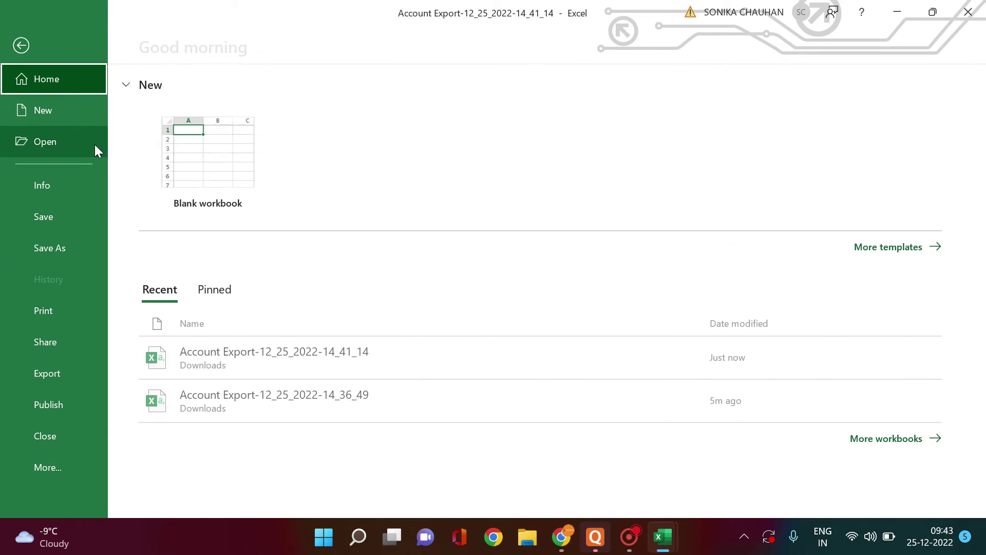
click(69, 248)
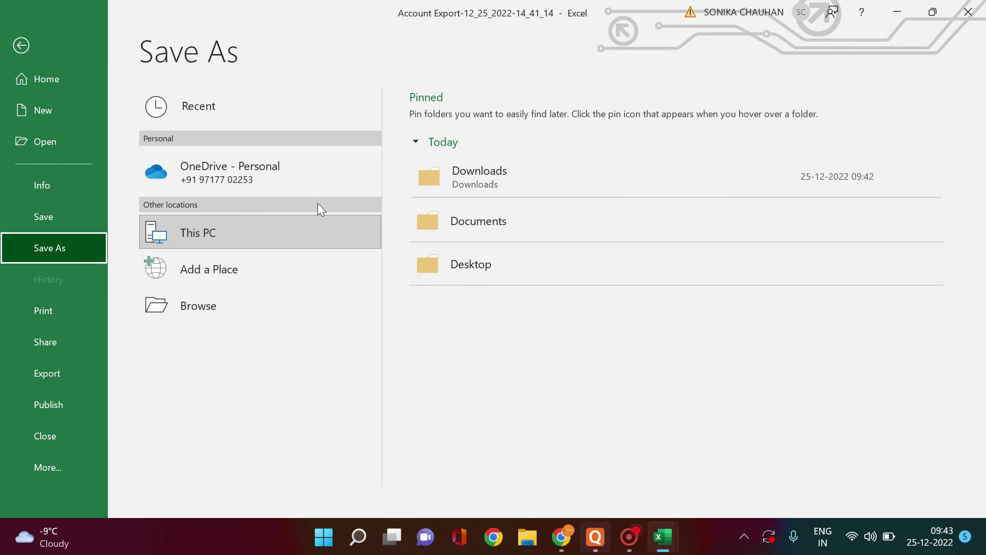
click(470, 257)
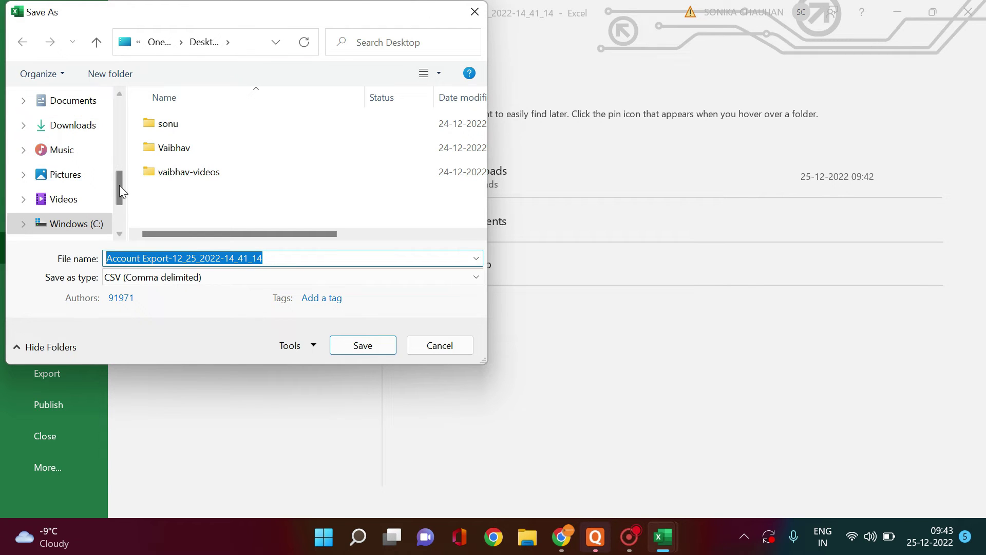
drag(119, 187, 113, 119)
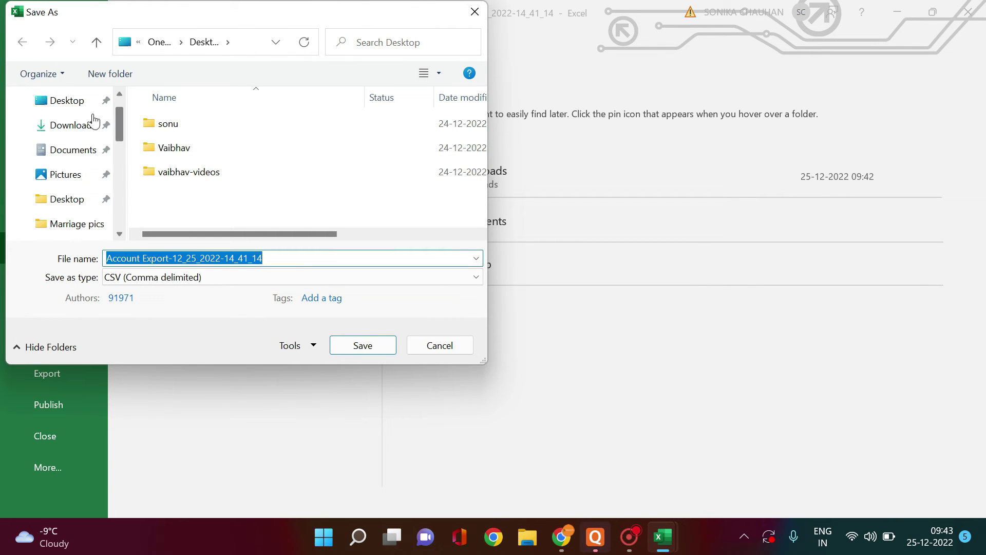
click(65, 102)
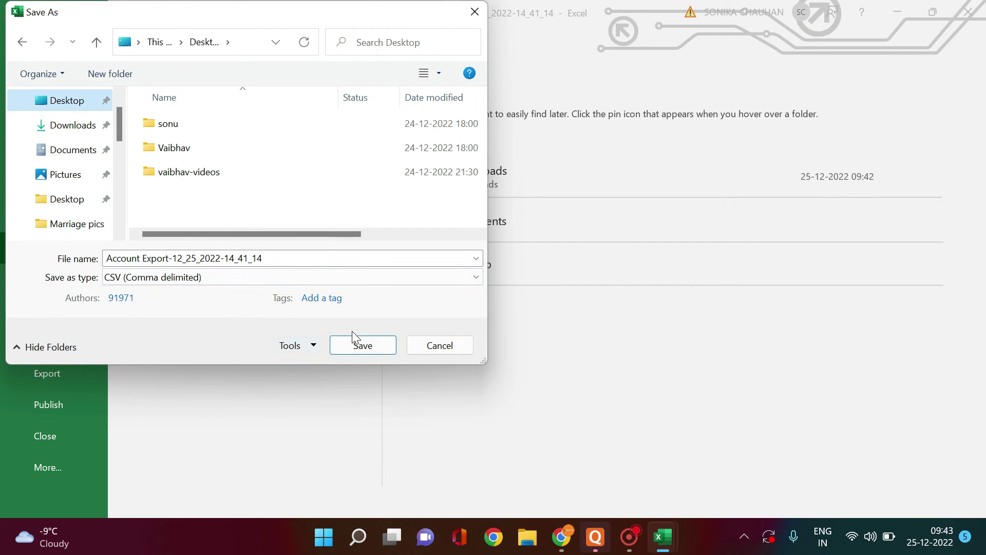
click(372, 344)
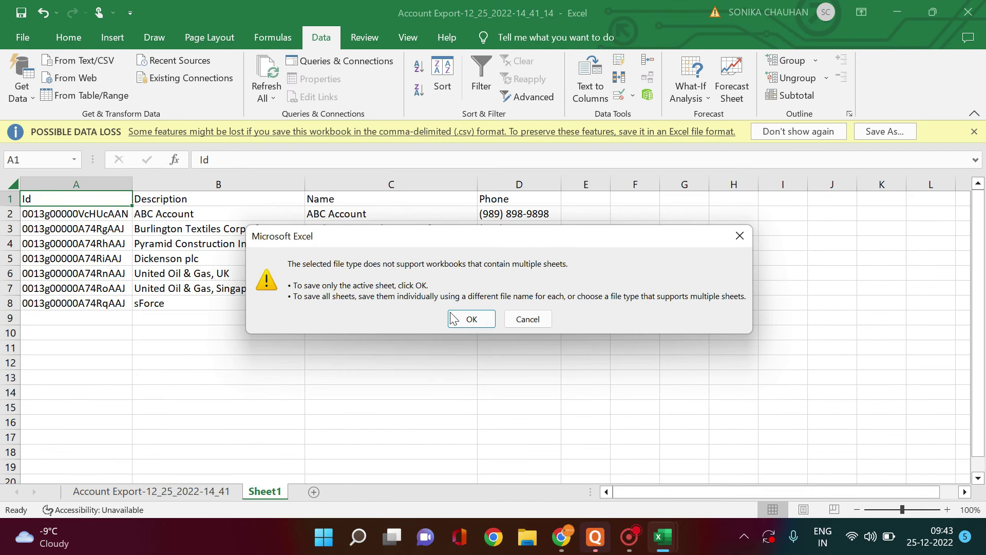
click(453, 318)
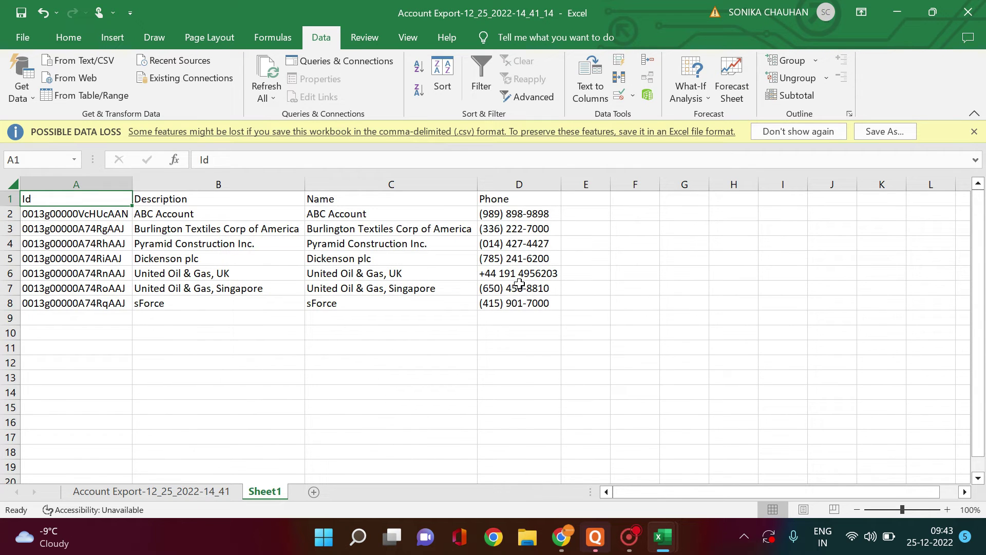
Switch to dataloader.io in Chrome and start a new import task using the Update operation on the Account object.
click(561, 537)
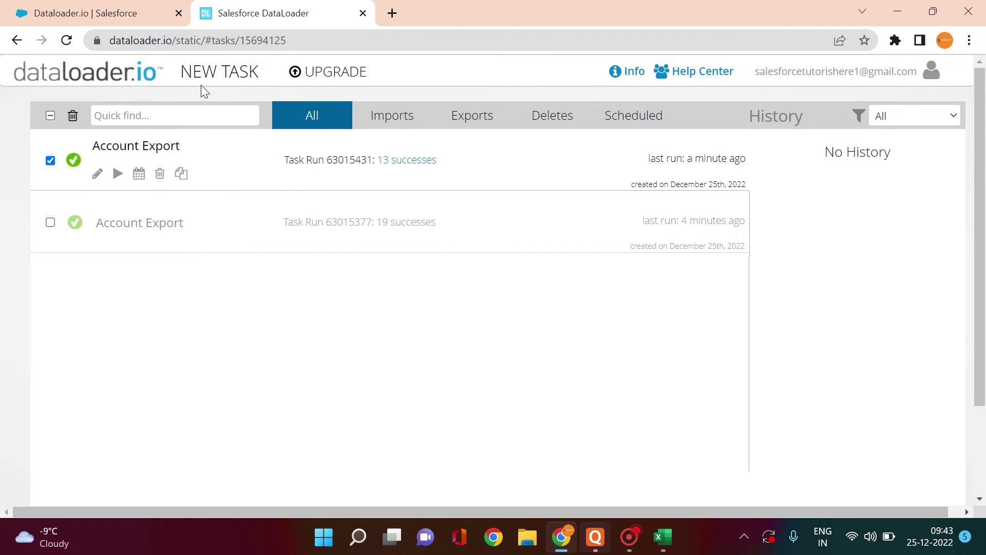
click(216, 82)
click(219, 116)
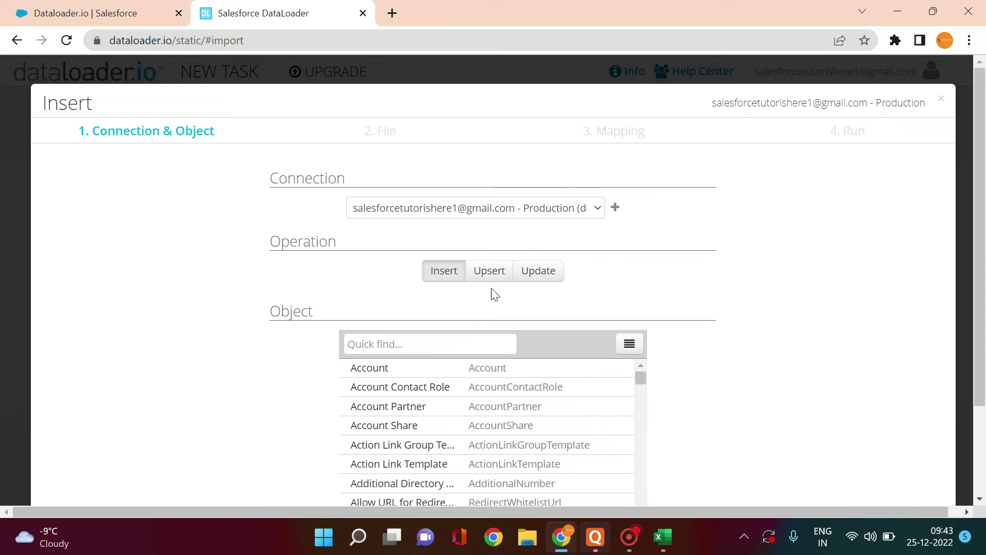
click(542, 277)
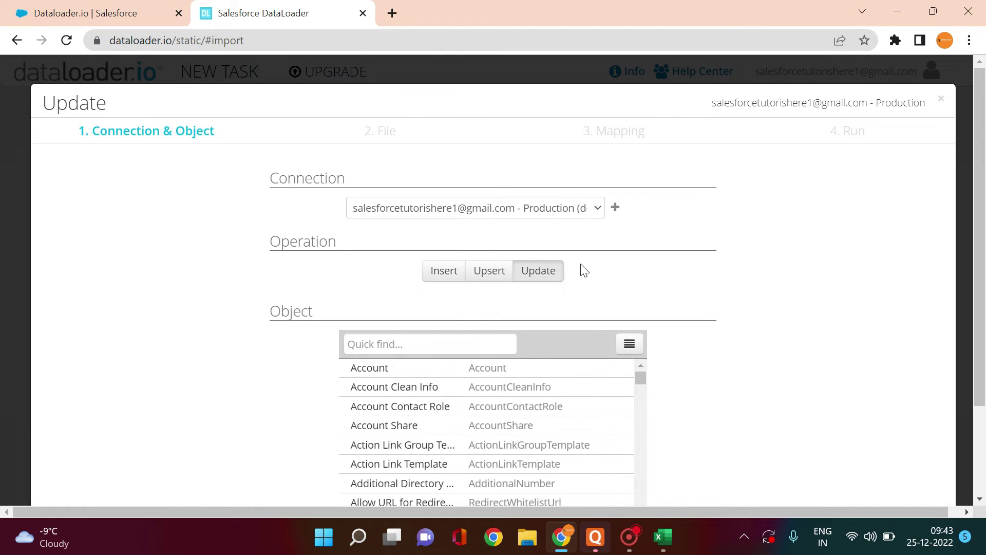
click(442, 374)
scroll(982, 239, down, 3)
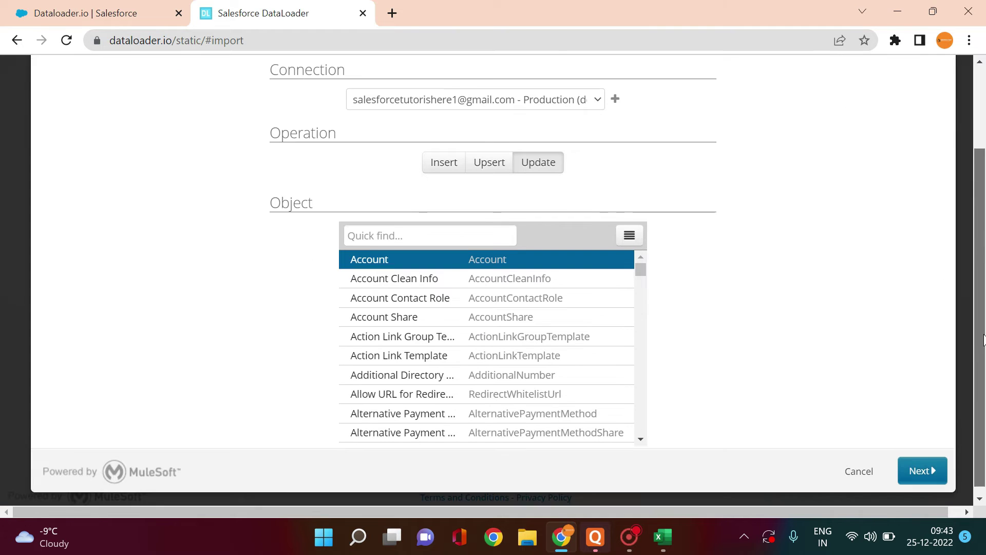
click(931, 465)
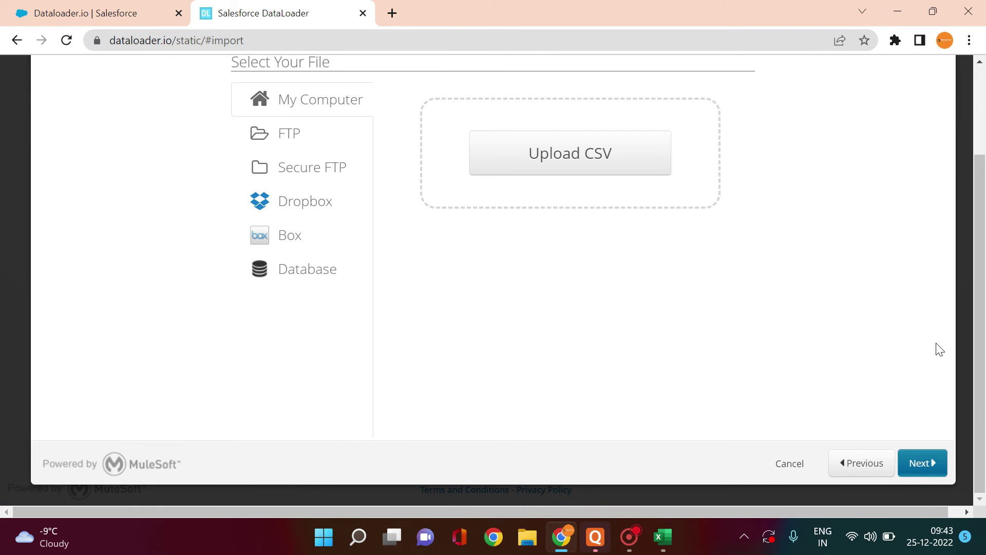
Upload Account Export-12_25_2022-14_41_14 from the Desktop as the source CSV and proceed from the field mapping to the summary.
click(590, 169)
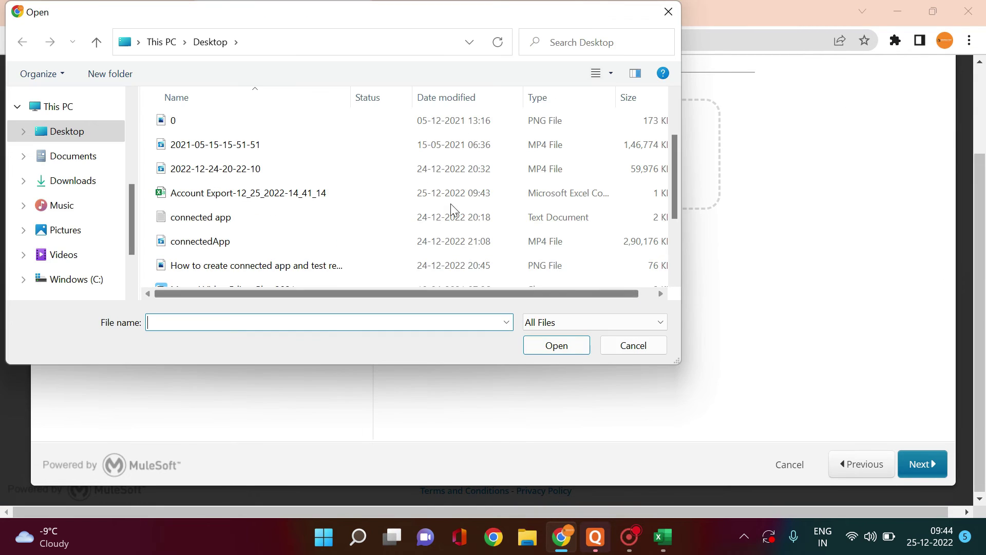
double_click(271, 196)
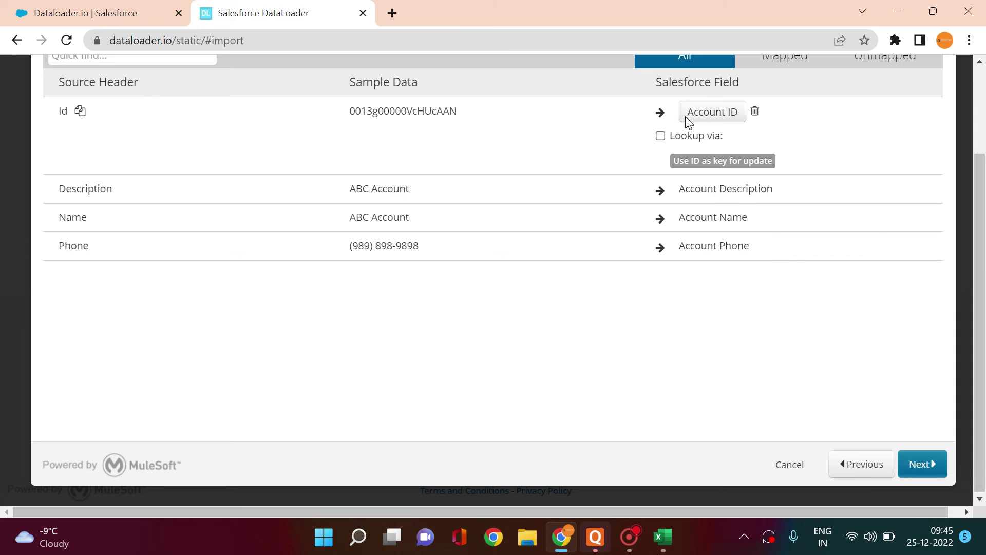
click(907, 466)
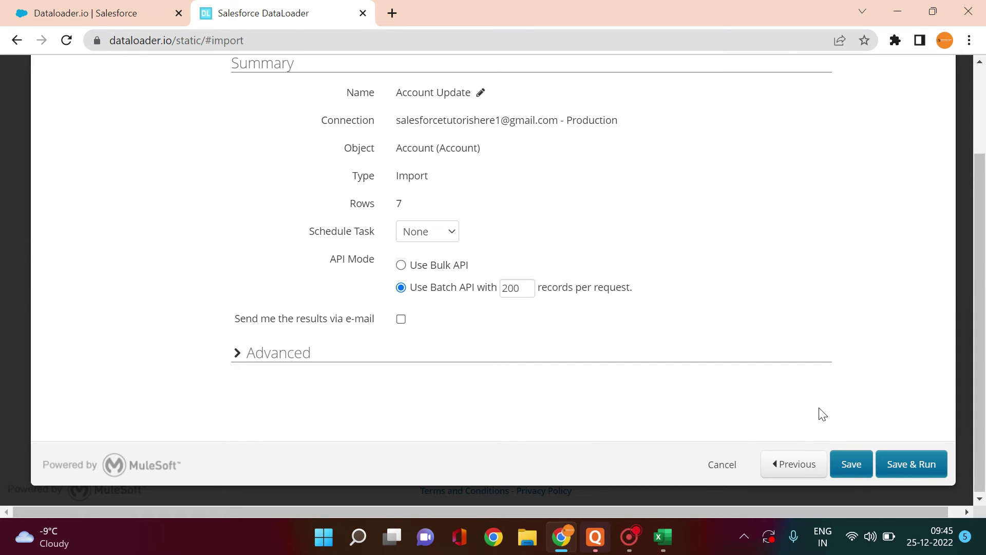
Return to the field mapping and remove the Account Name and Account Phone mappings.
click(801, 462)
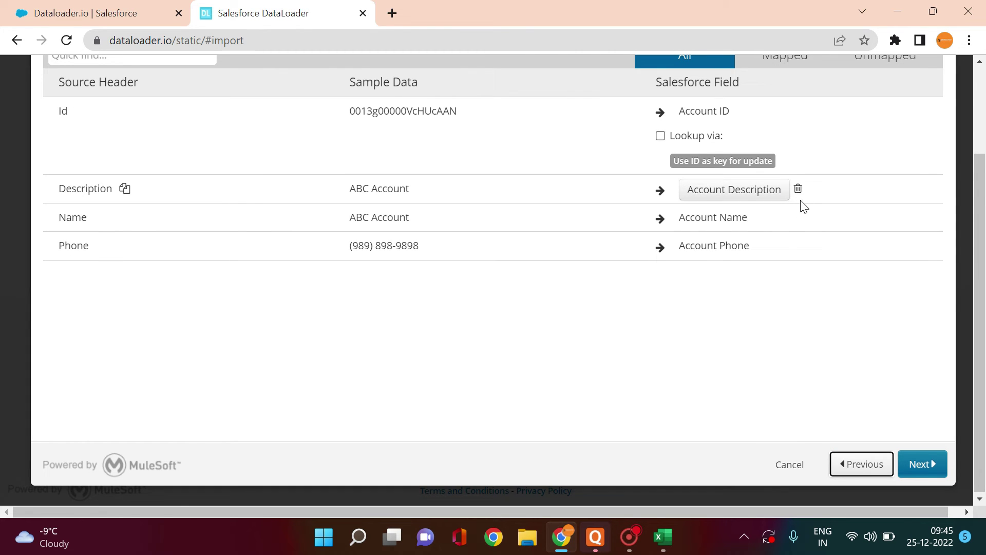
click(774, 218)
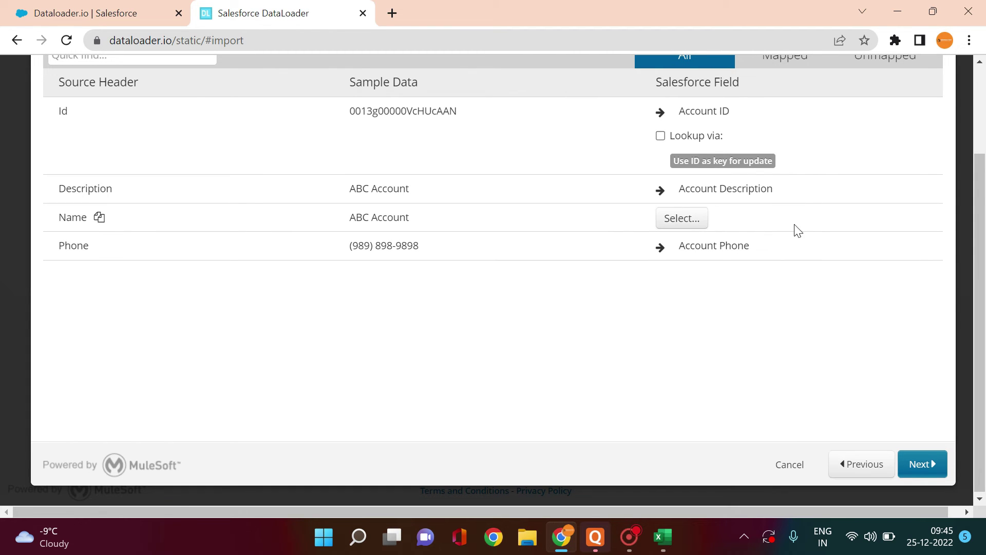
click(774, 246)
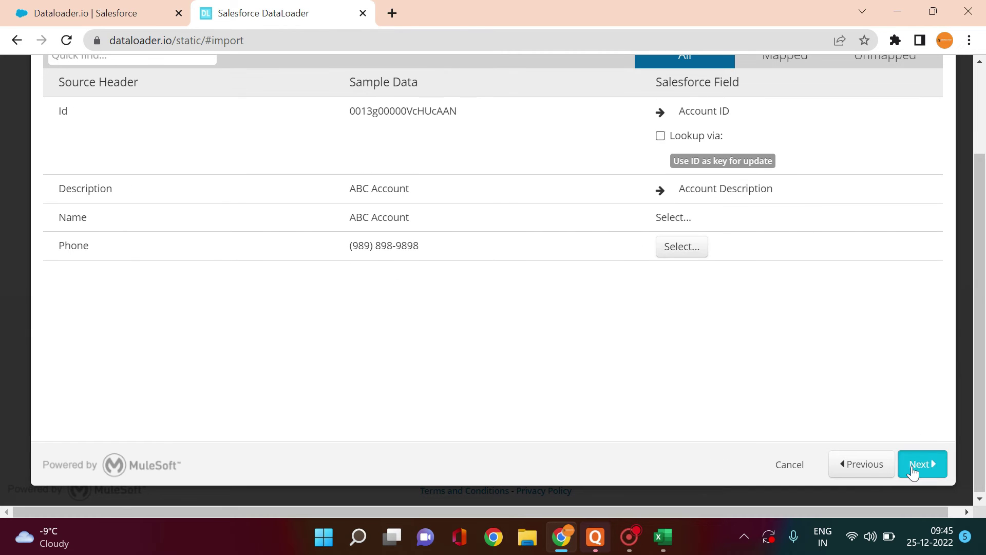
Save and run the Account Update task, confirming the change to the Salesforce data.
click(918, 465)
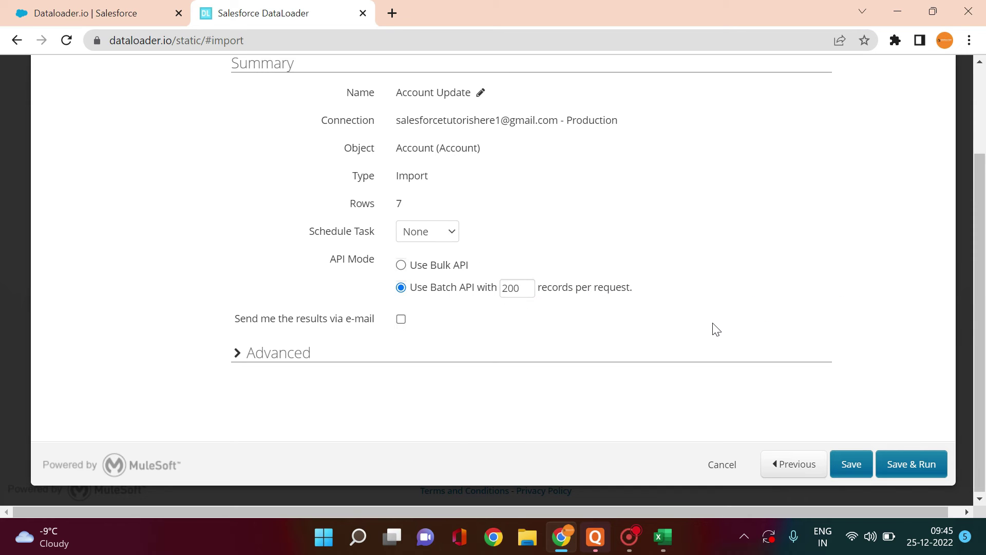
click(905, 464)
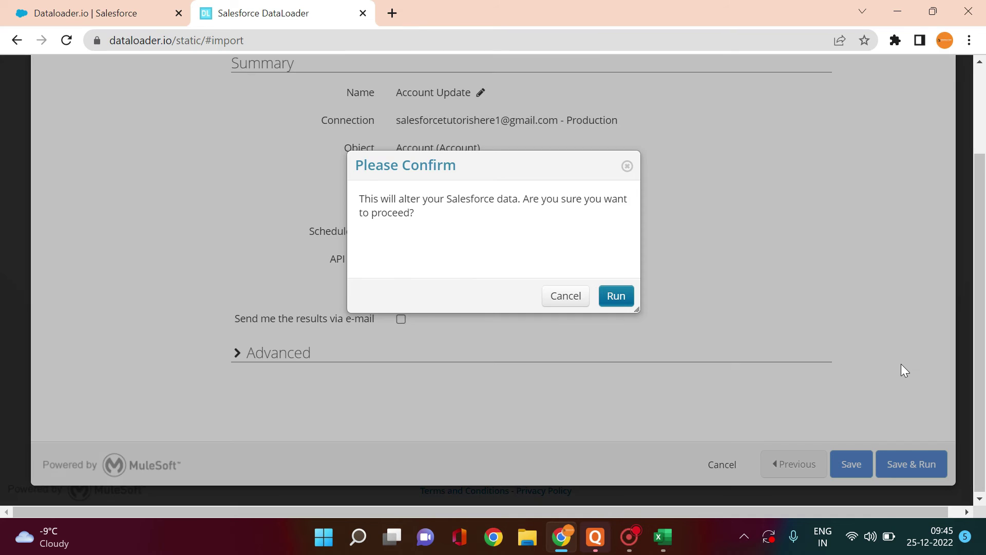
click(626, 297)
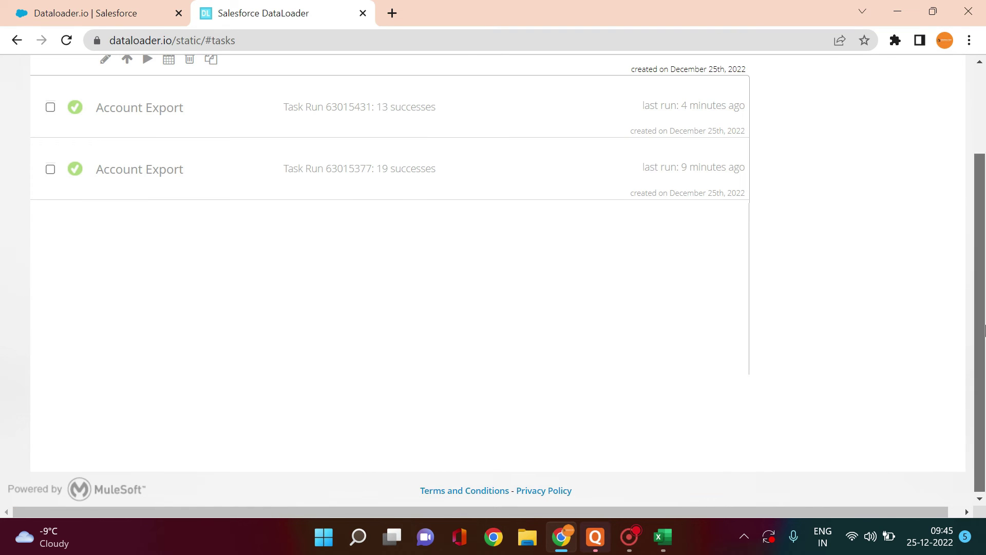
drag(978, 254, 966, 168)
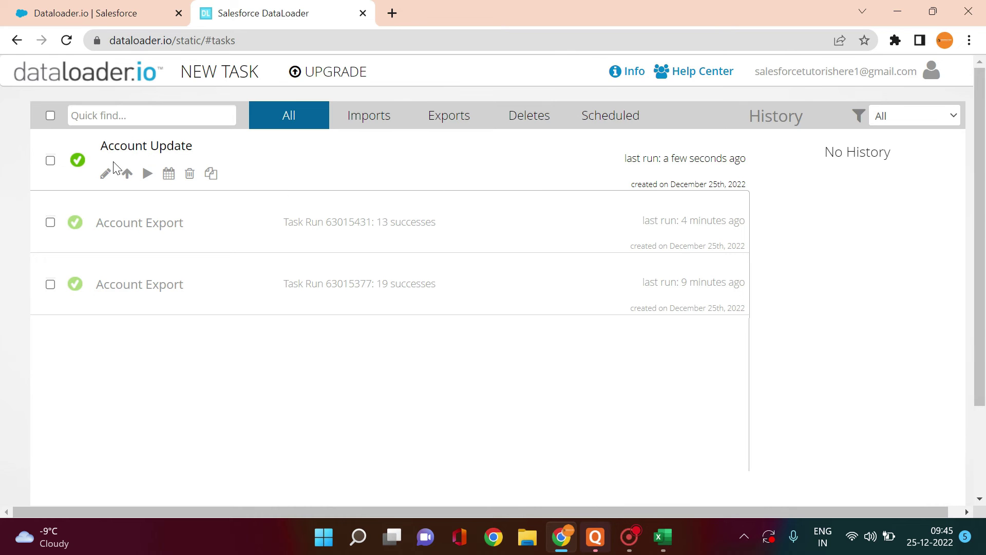
Switch to the Salesforce browser tab, find Accounts in the app launcher and display the All Accounts list view.
click(133, 8)
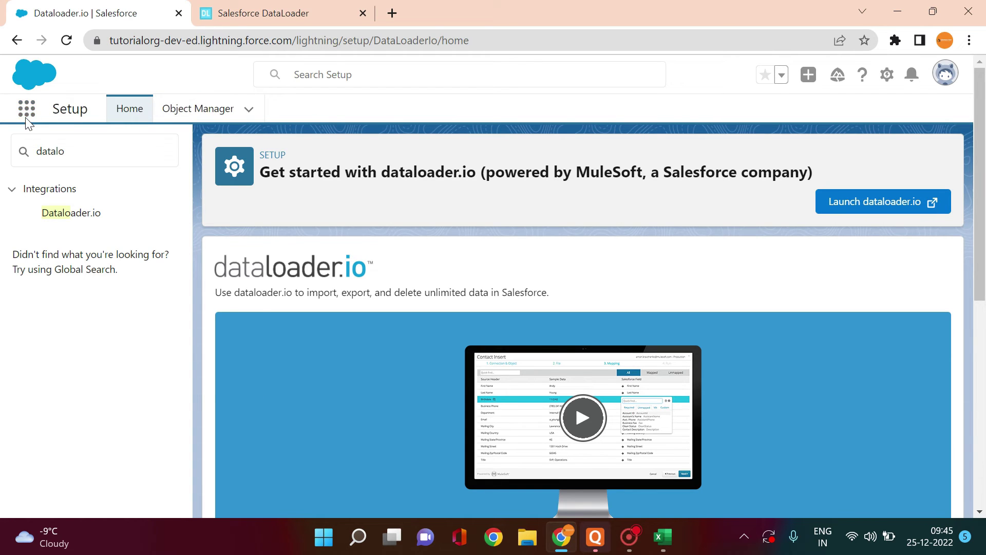
click(26, 116)
text(acc)
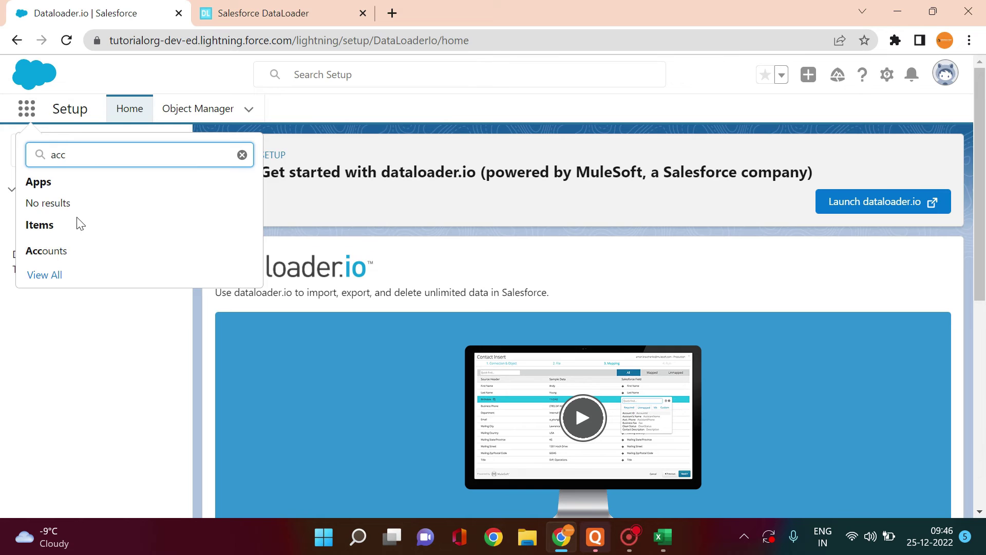
click(48, 251)
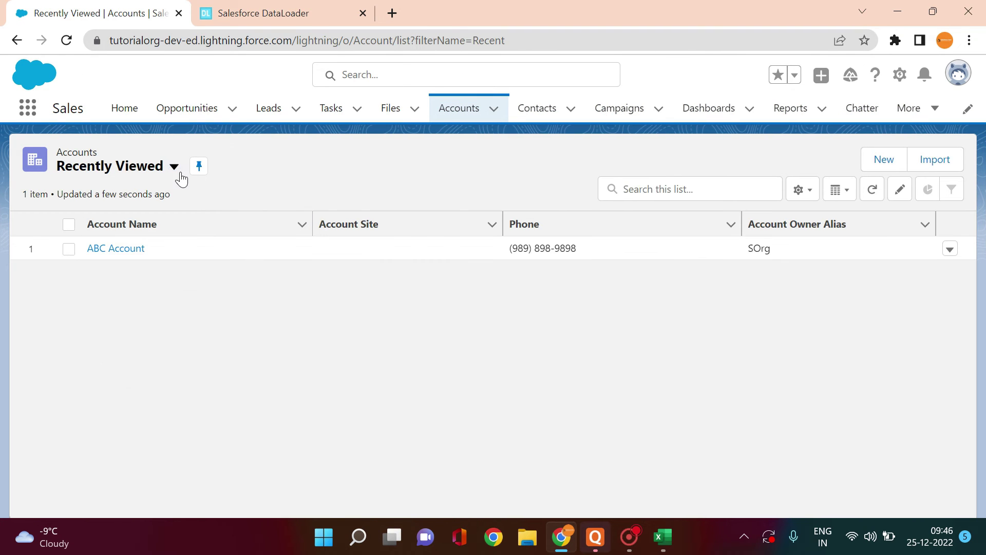
click(174, 168)
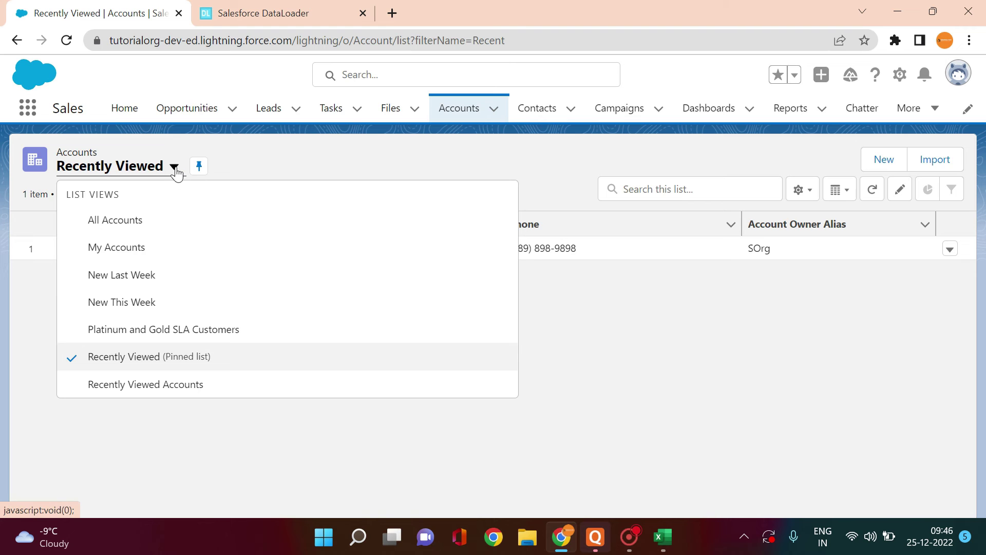
click(115, 221)
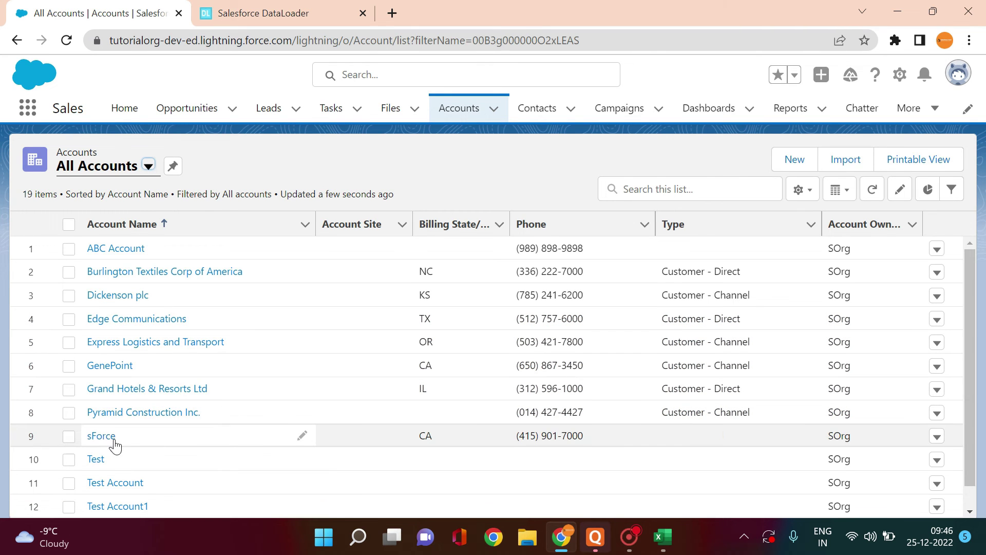
Open the sForce account's details and check its Description field.
click(103, 436)
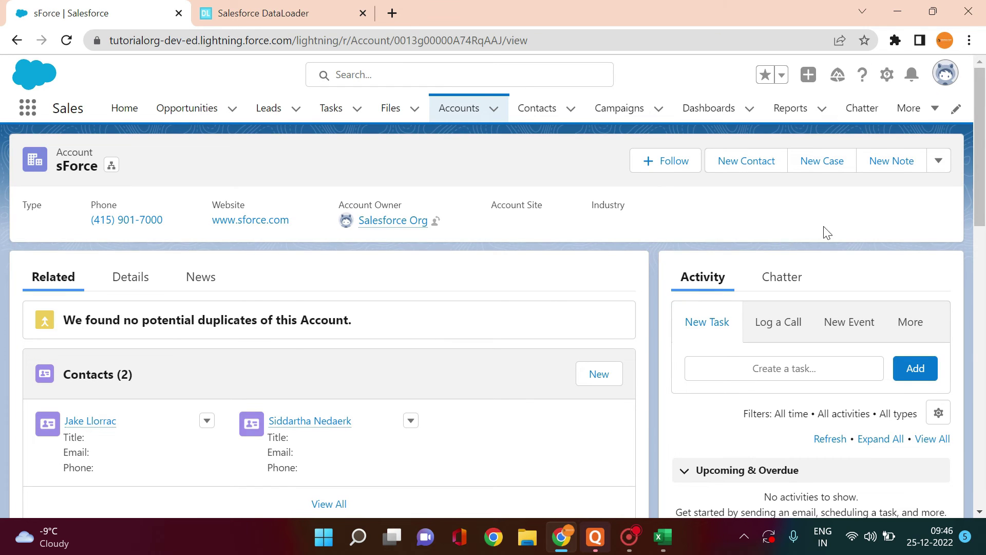
click(127, 276)
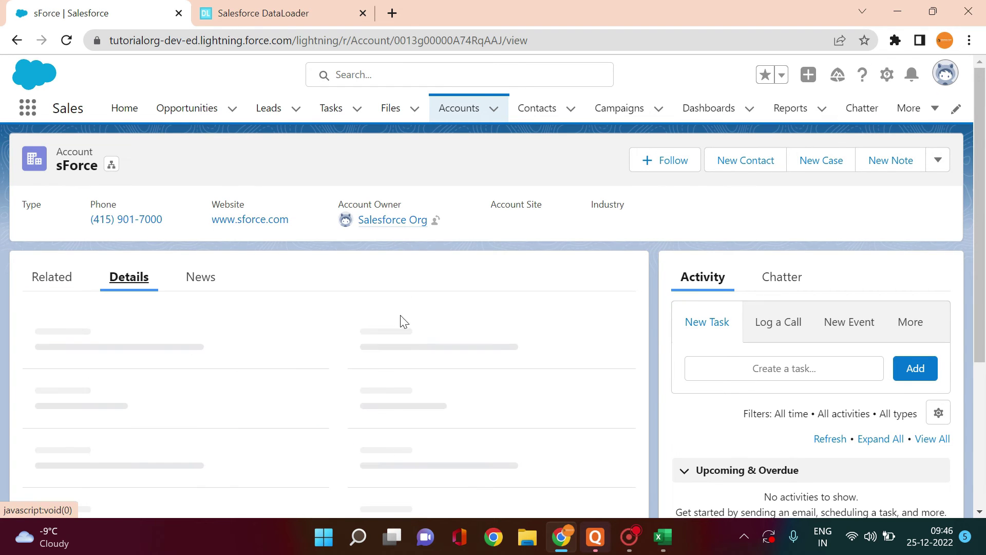
drag(984, 154, 984, 432)
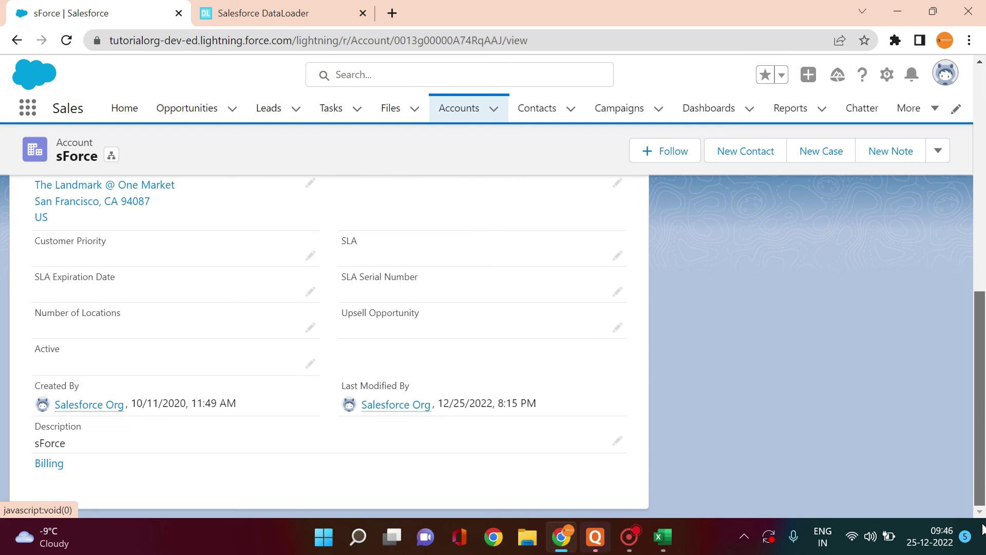
Examine the sForce account's Description and Last Modified By fields, and look over the task list in the dataloader.io browser tab.
drag(983, 528, 983, 529)
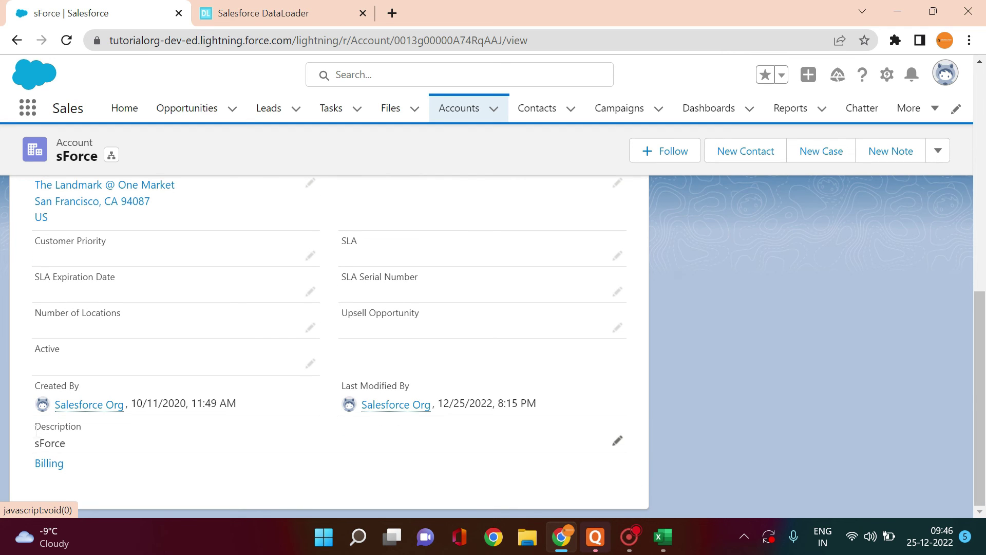
drag(36, 427, 75, 448)
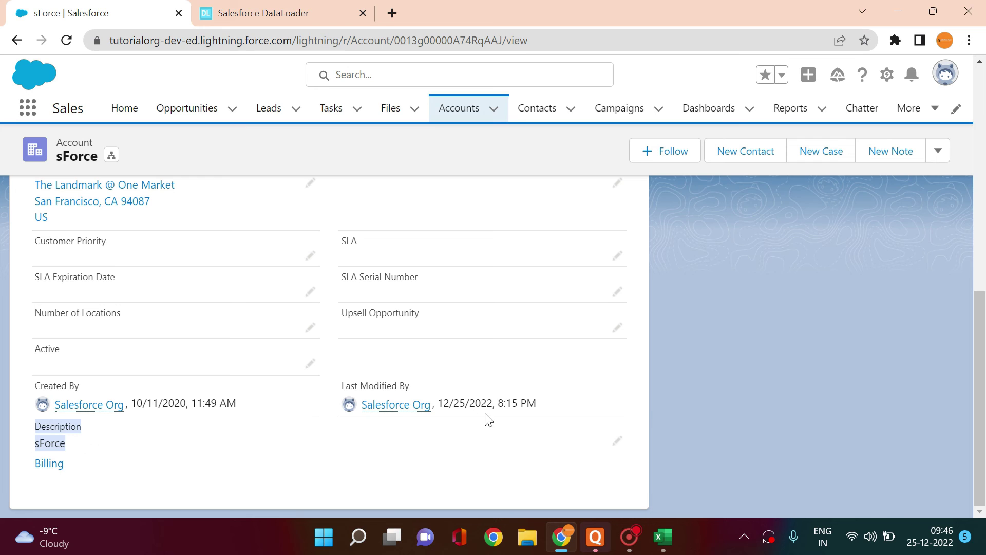
drag(546, 408, 315, 403)
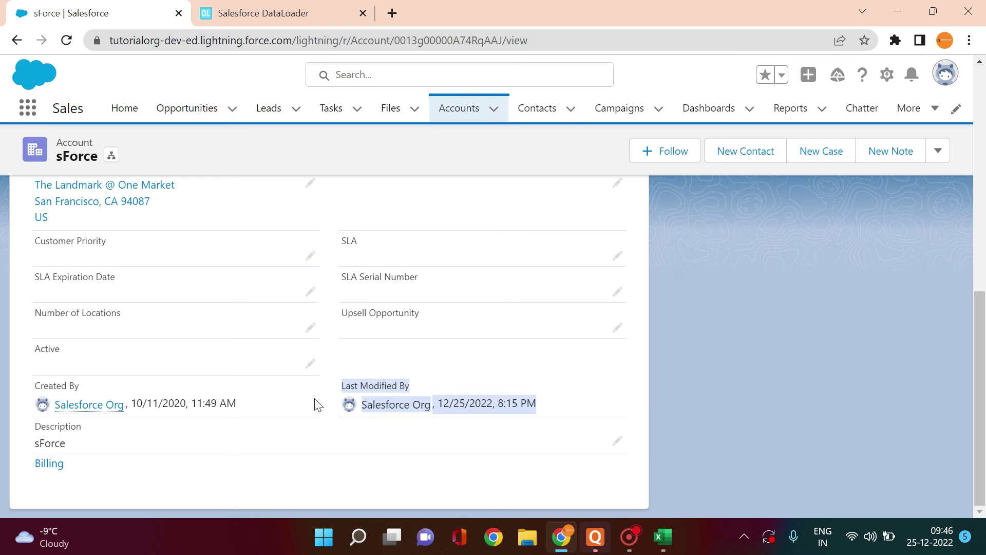
scroll(985, 394, up, 1)
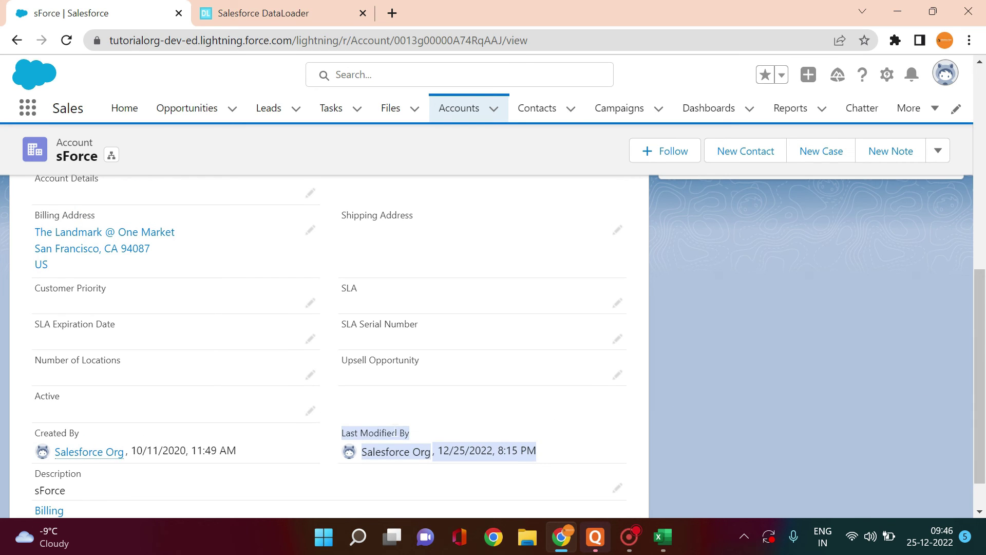
drag(84, 490, 35, 470)
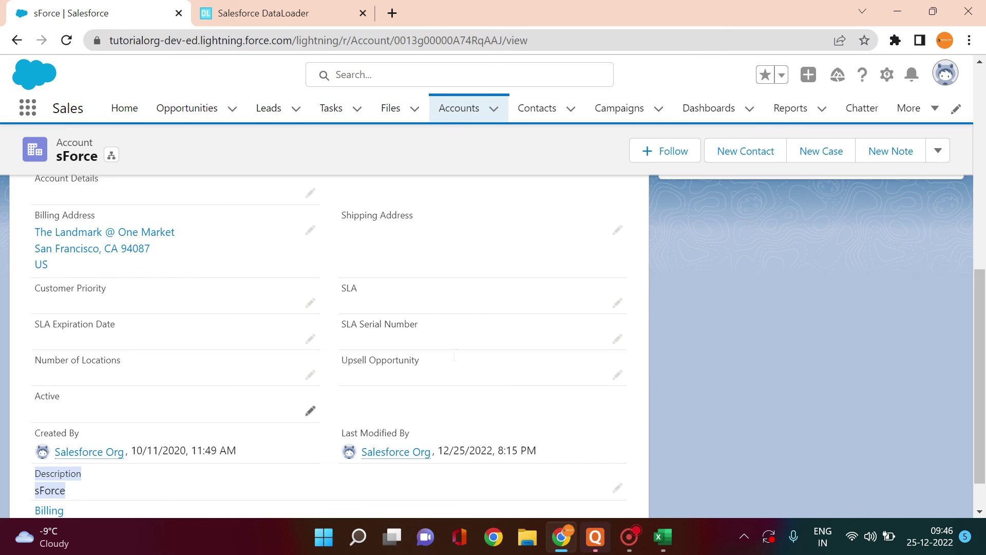
scroll(854, 335, up, 8)
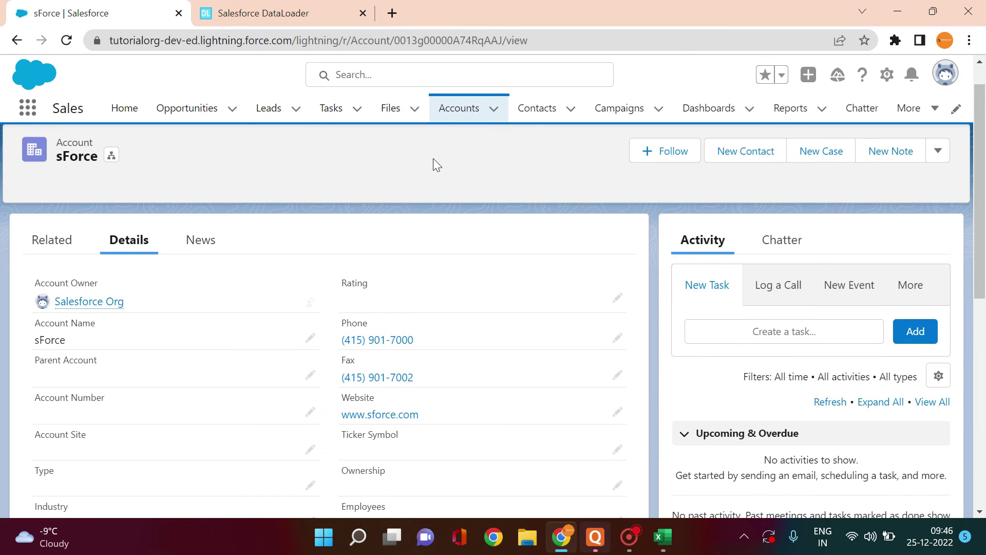
click(306, 16)
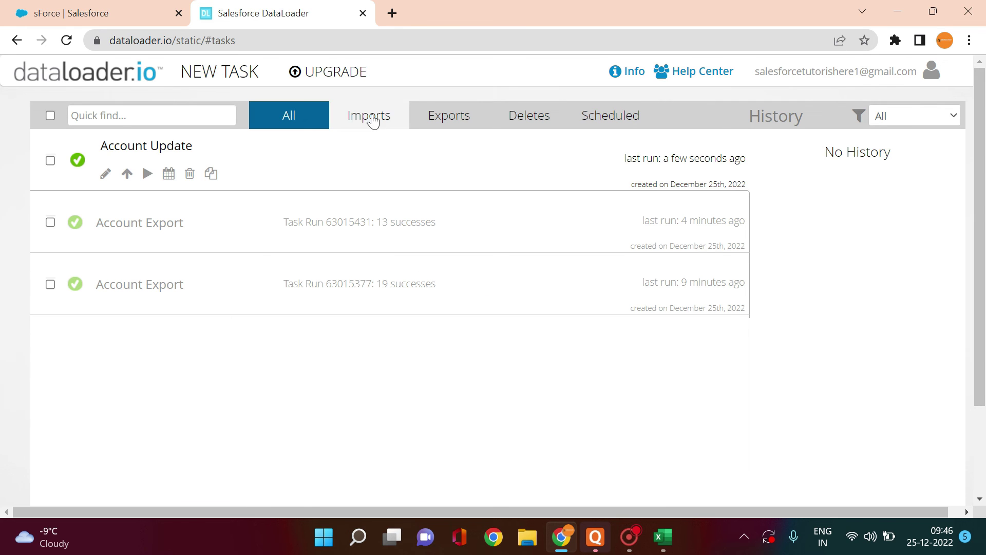
click(131, 7)
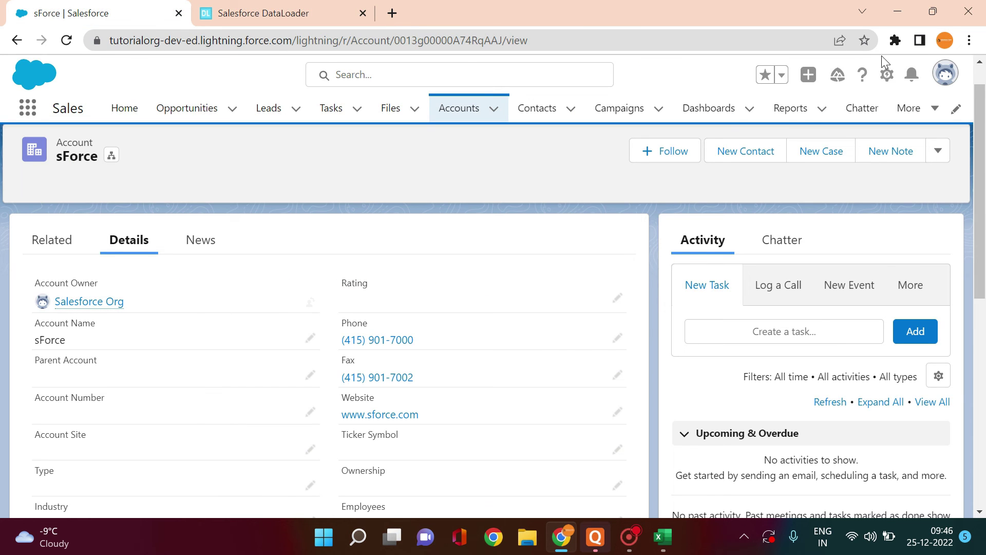
Open Salesforce Setup, search the setup menu for "loader" and open the Data Loader page.
click(887, 74)
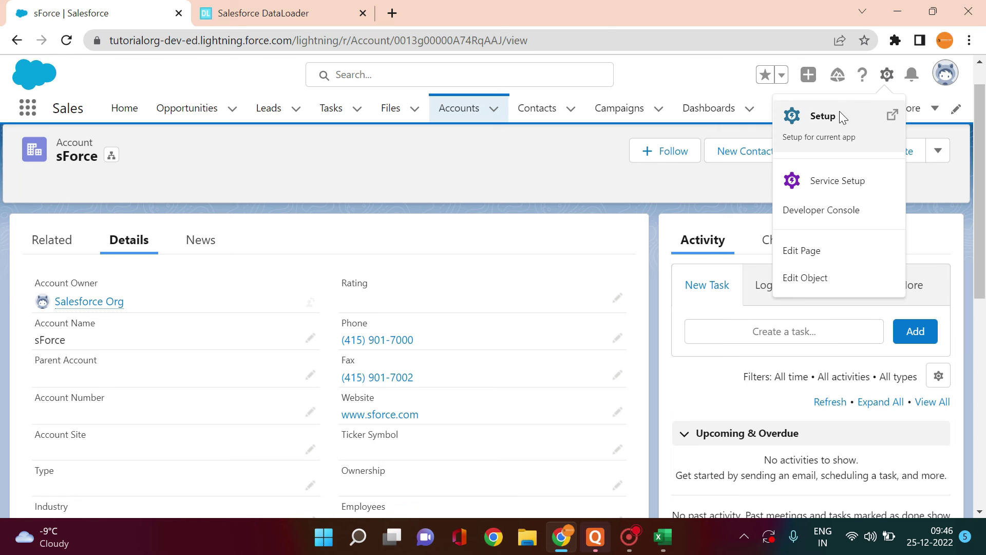
click(822, 116)
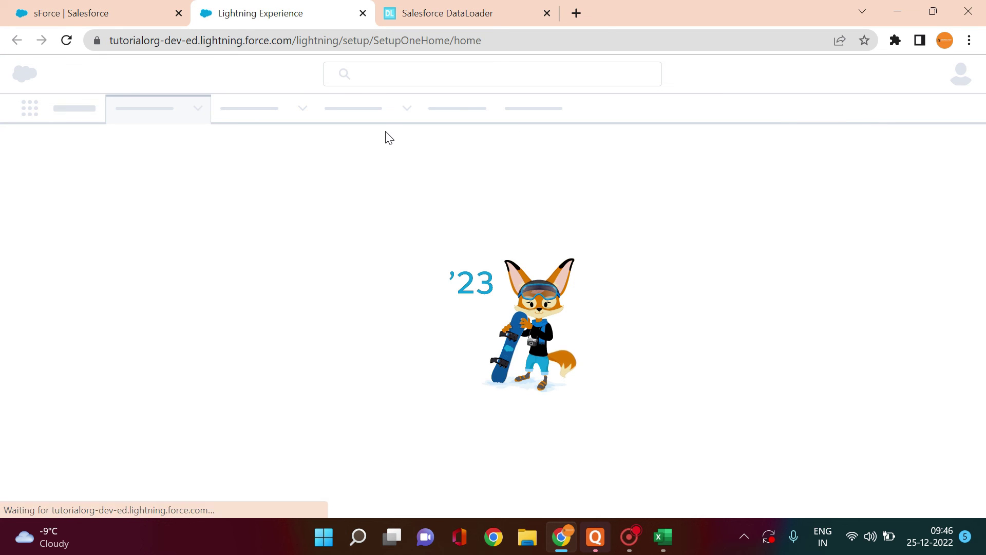
text(data lo)
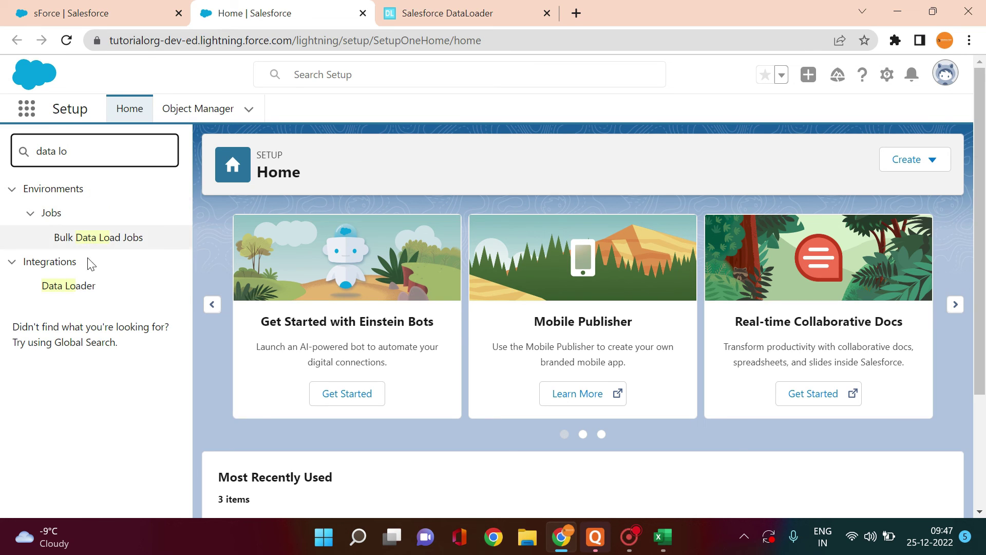
triple_click(93, 162)
key(BackSpace)
text(loader)
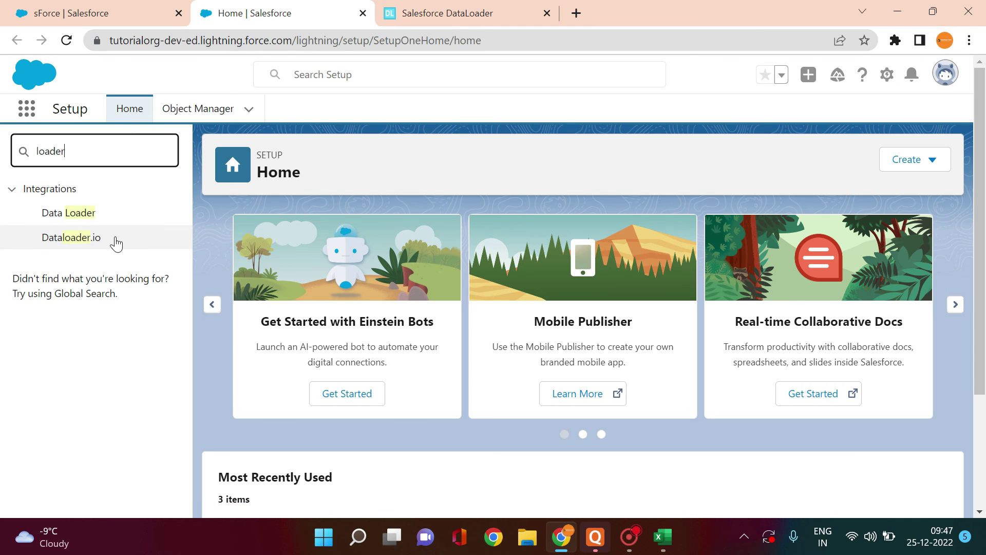
click(70, 216)
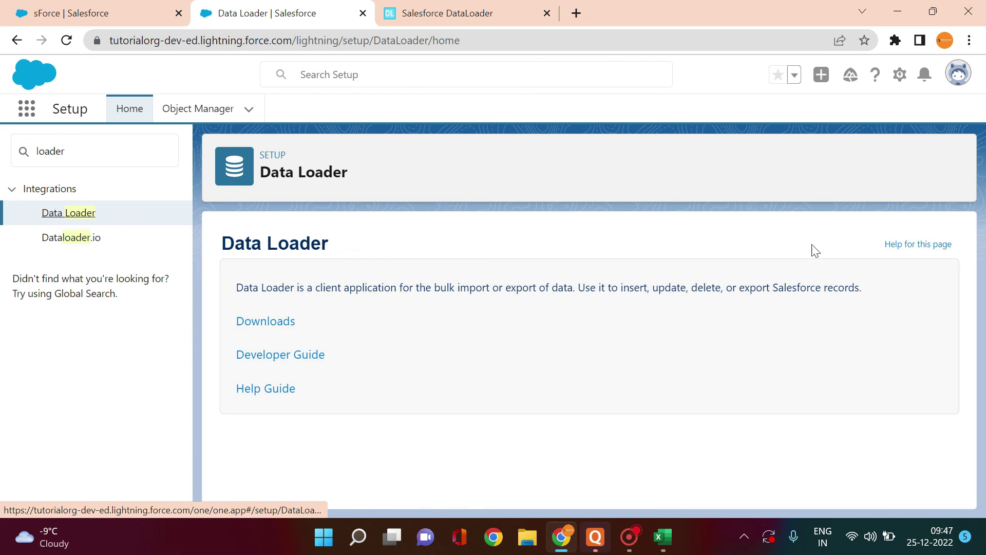
Open the Data Loader downloads page and review the available Windows release.
click(284, 323)
click(523, 420)
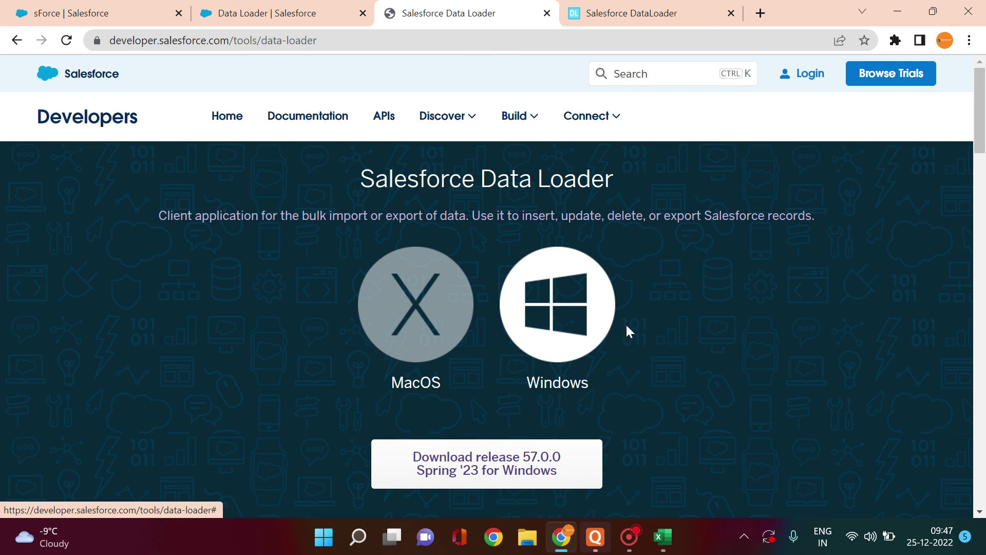
drag(981, 152, 984, 182)
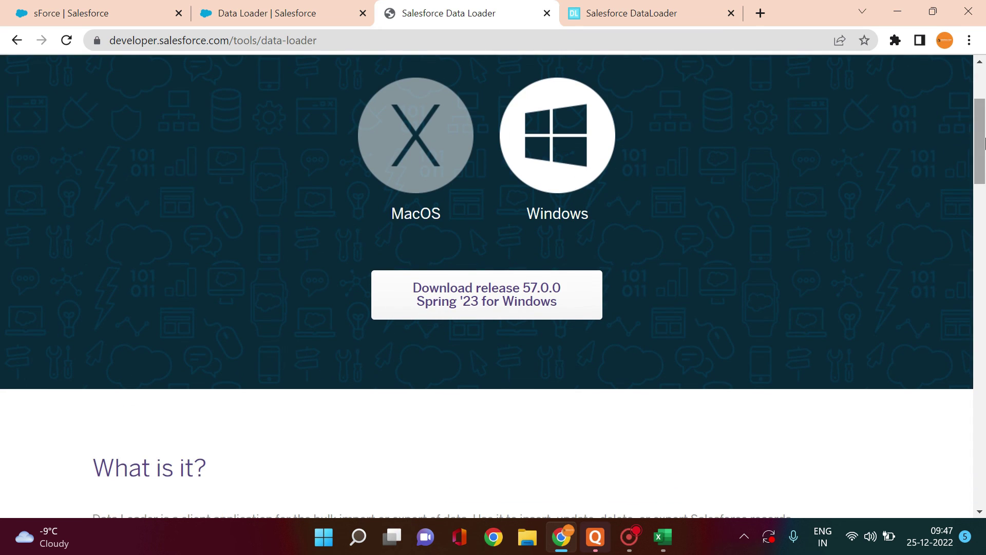
scroll(984, 154, down, 1)
scroll(984, 134, up, 1)
drag(984, 133, 946, 95)
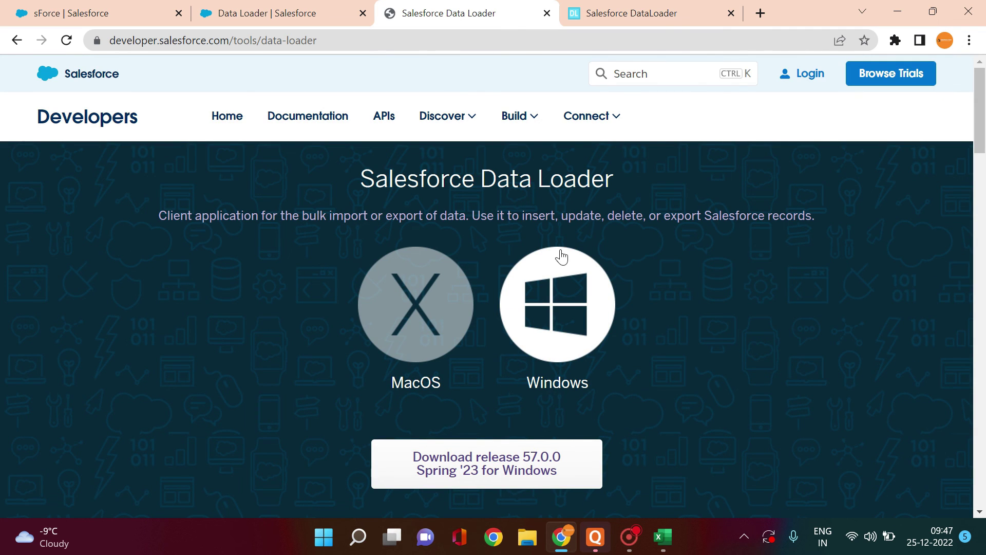